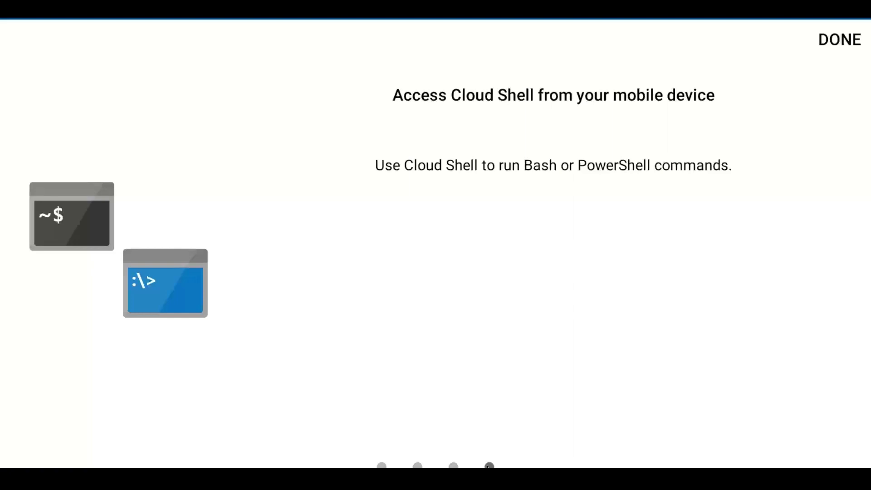
Step: Dismiss the intro tour and submit the account e-mail at Microsoft sign-in
left_click(837, 42)
left_click(499, 258)
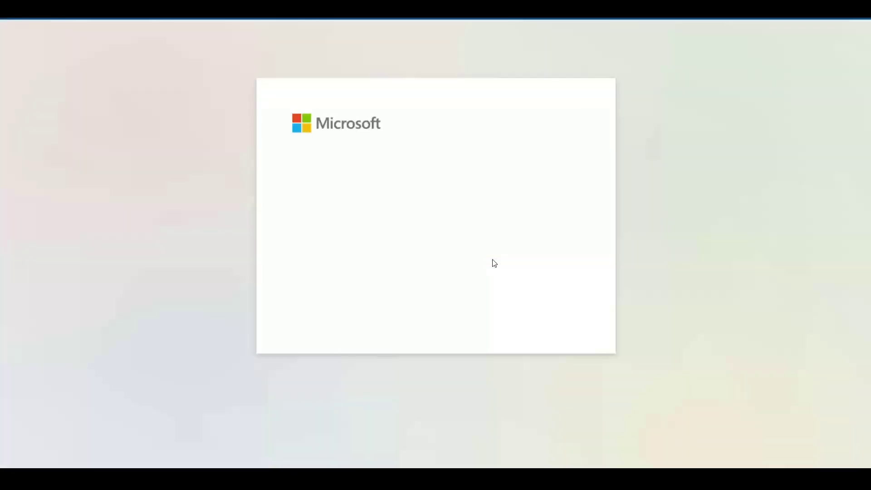
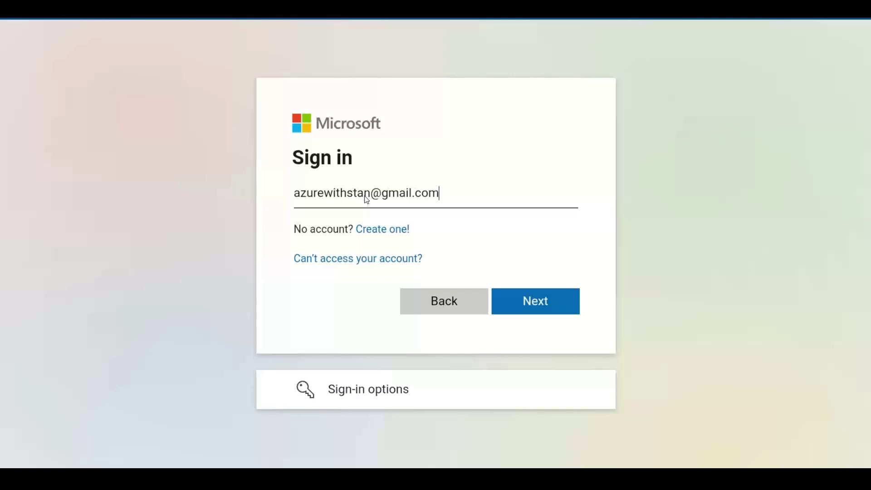
key("Return")
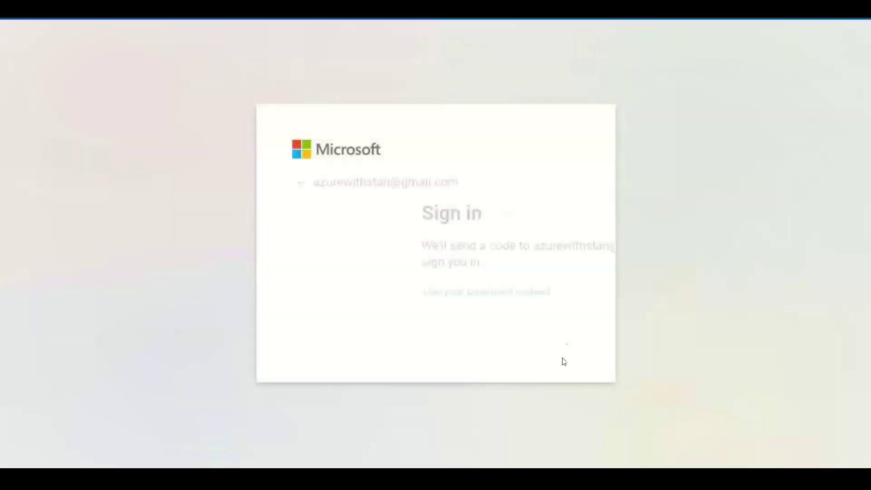
Step: Request a single-use code and read it from the newest Microsoft e-mail in Gmail
left_click(516, 333)
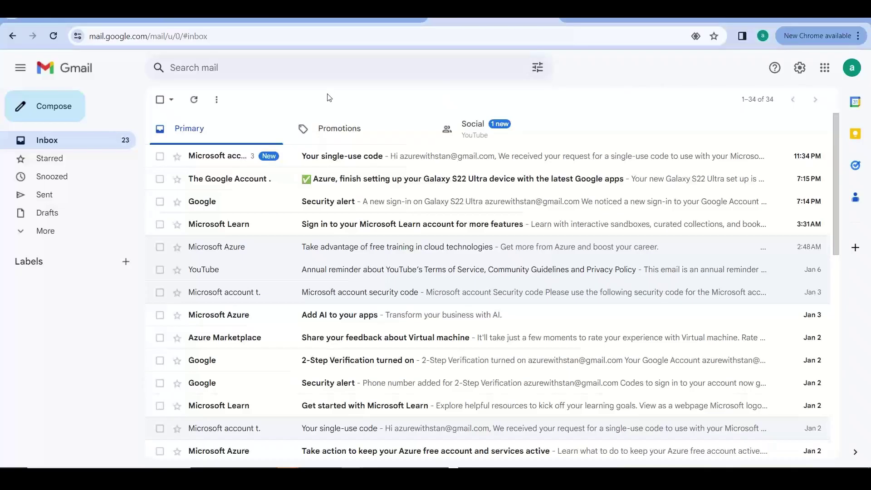
left_click(247, 156)
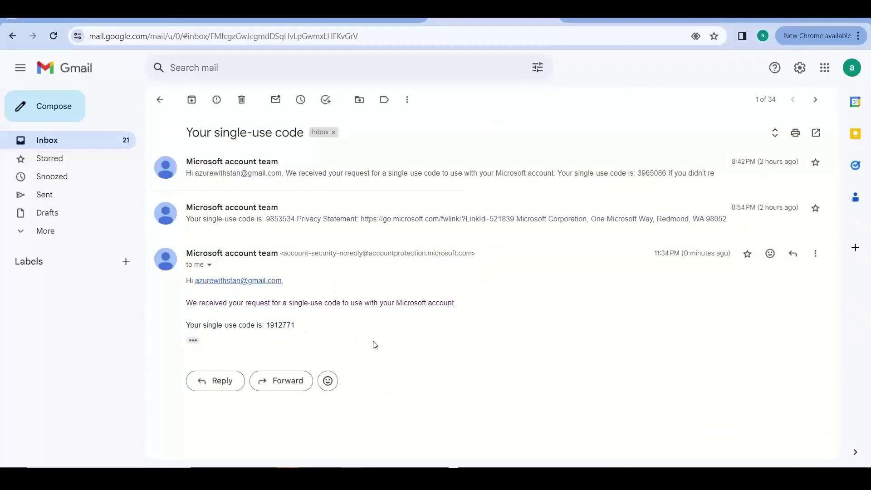
key("alt+Tab")
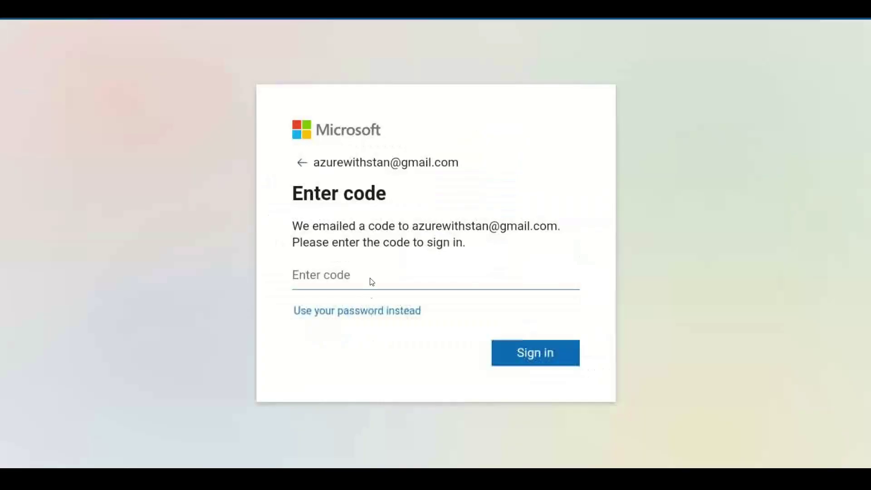
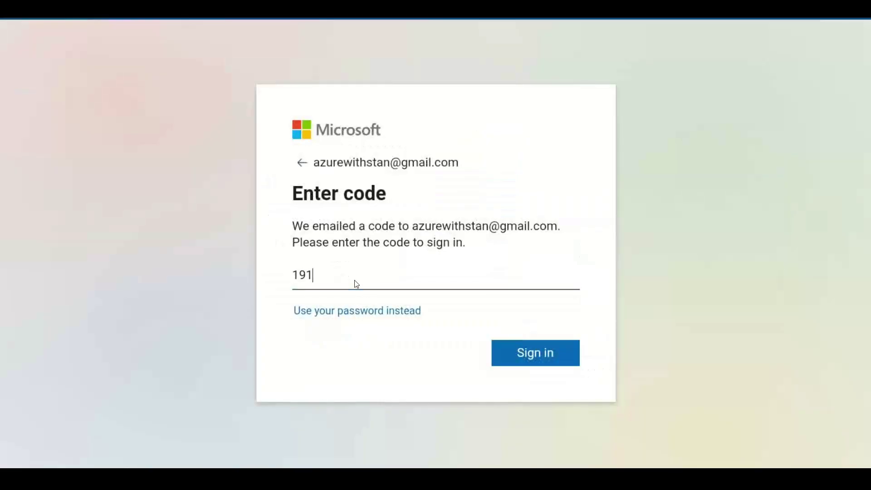
Step: Sign in with the emailed code and enable Custom alerts and Service Health push notifications
left_click(511, 347)
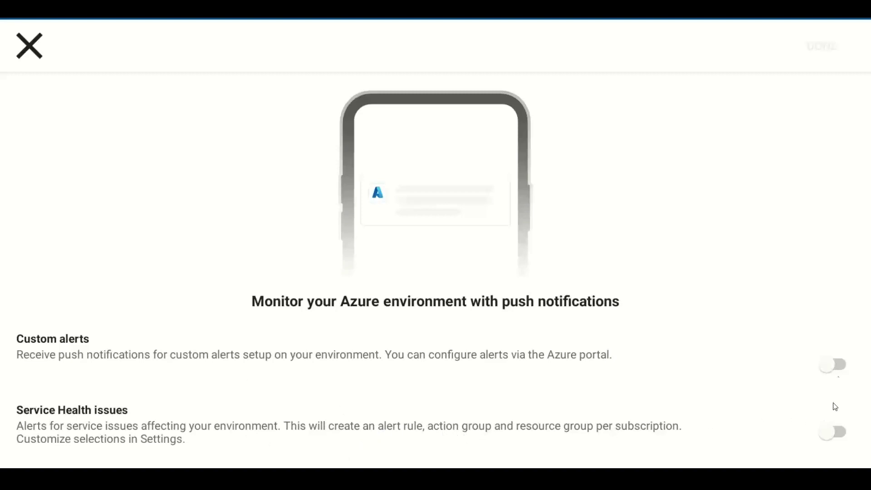
left_click(846, 369)
left_click(838, 431)
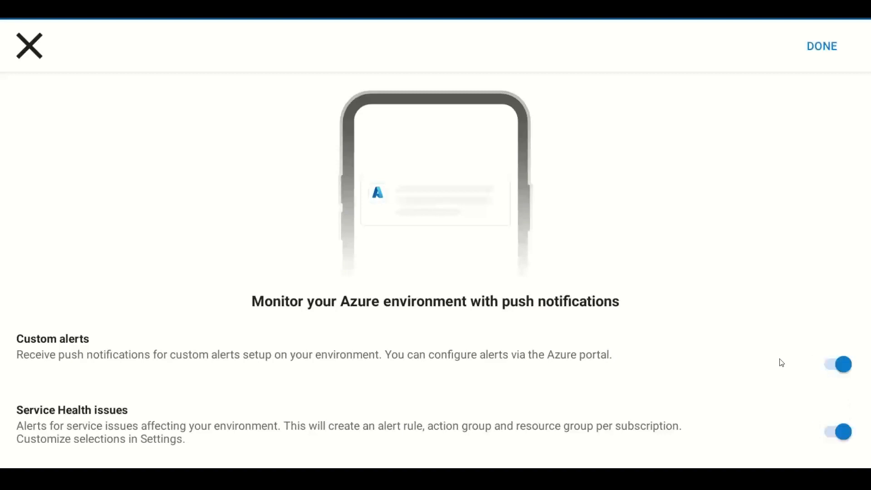
left_click(821, 45)
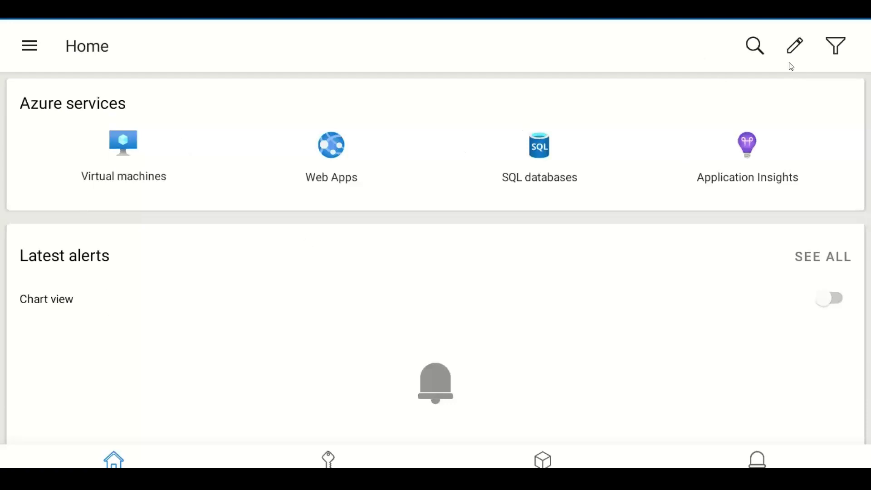
Step: Move Cloud Shell below Azure services and Service Health above Latest alerts on Home
left_click(795, 47)
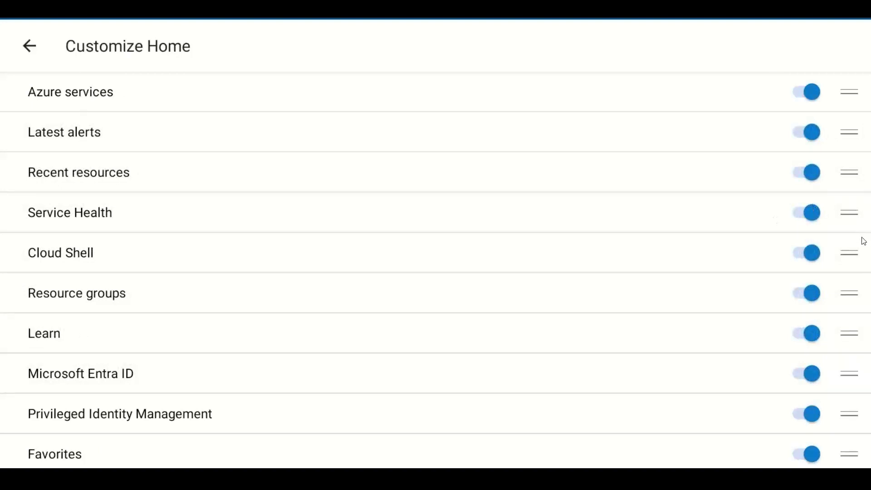
left_click_drag(849, 253, 845, 129)
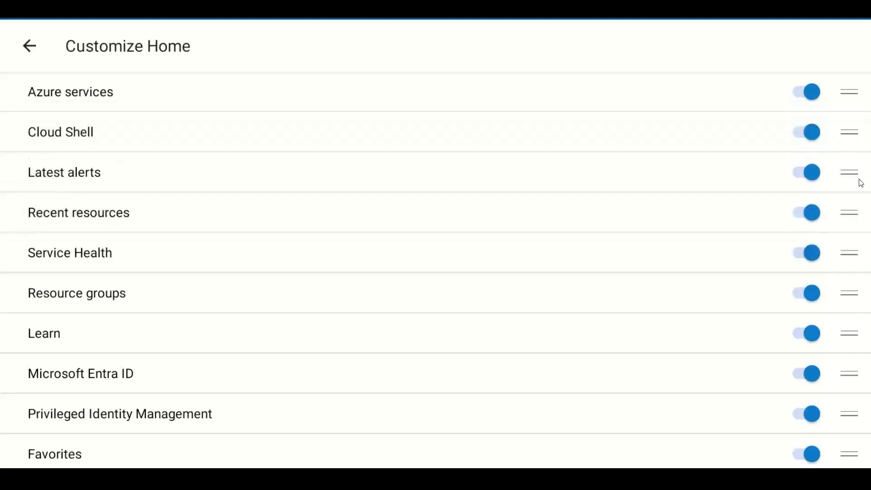
left_click_drag(848, 252, 850, 169)
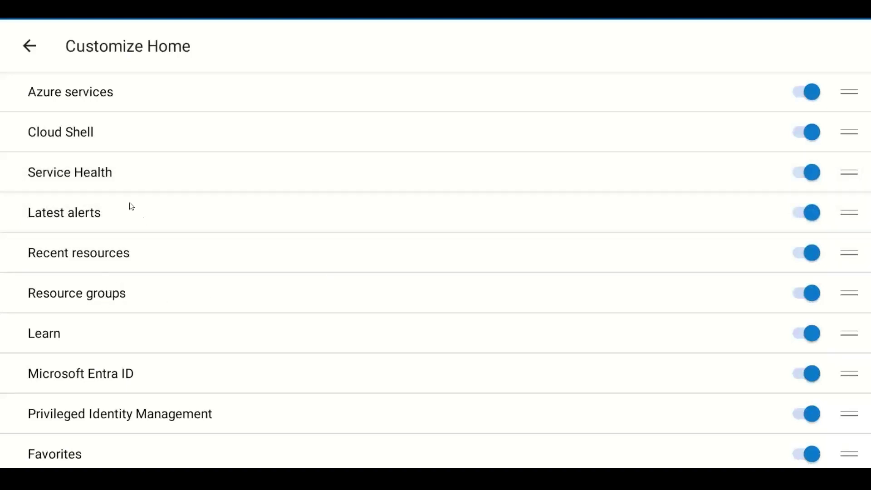
left_click(29, 46)
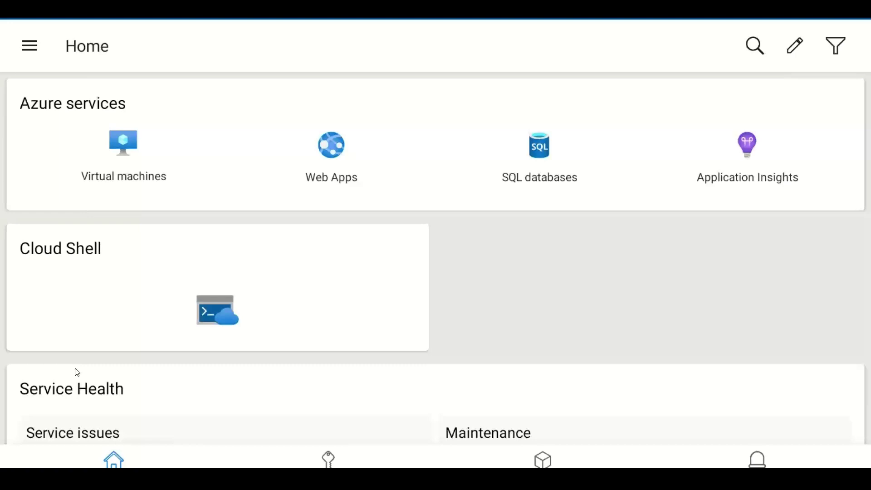
scroll(77, 372, "down", 1)
scroll(77, 372, "down", 8)
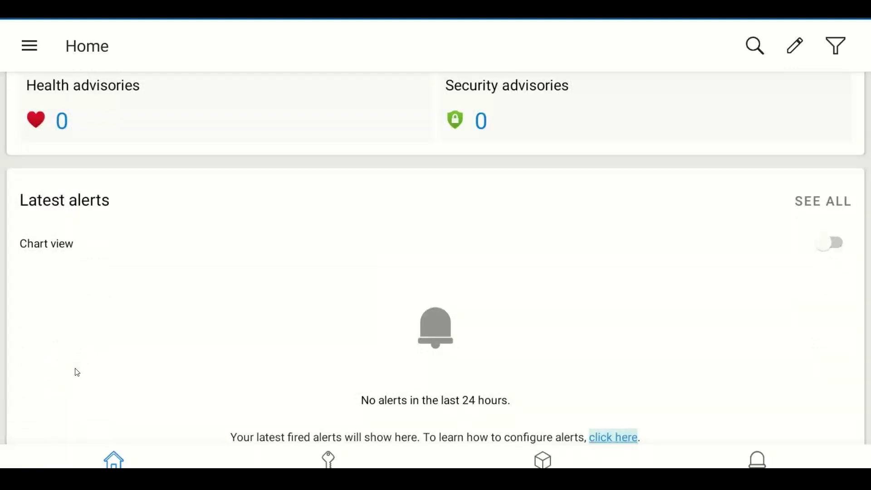
scroll(701, 142, "up", 3)
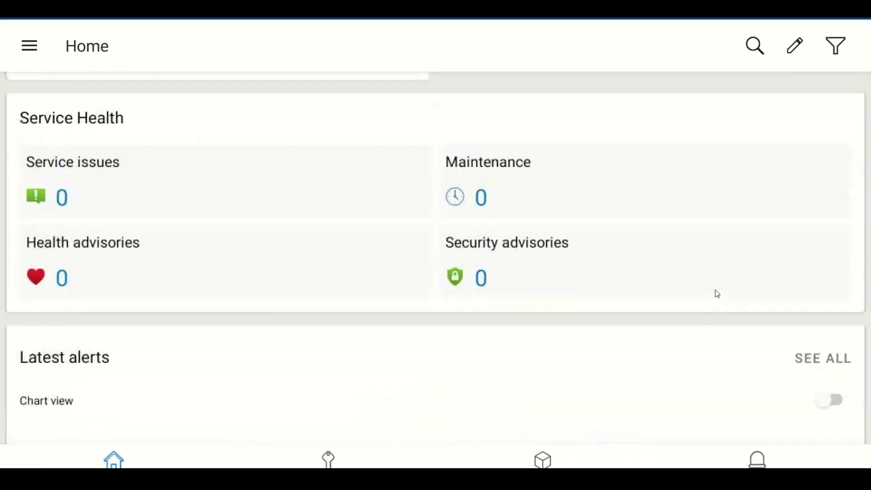
scroll(684, 211, "up", 5)
left_click_drag(689, 336, 682, 97)
scroll(680, 347, "down", 5)
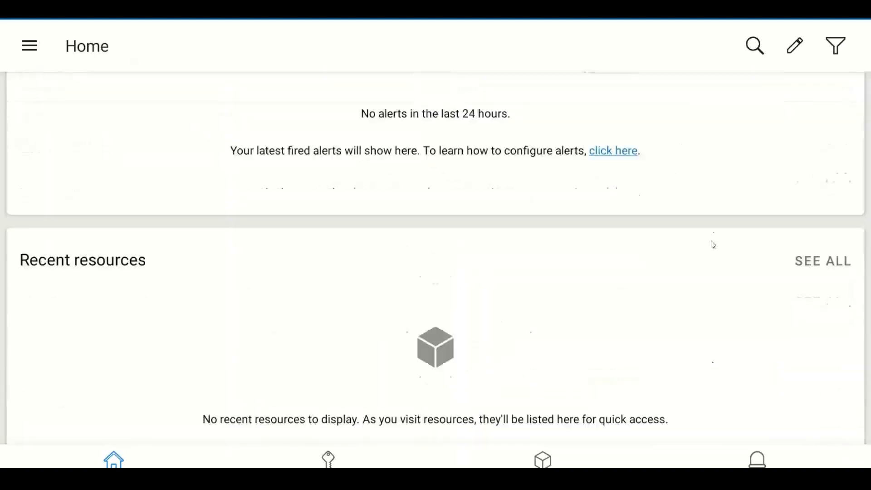
scroll(525, 161, "down", 1)
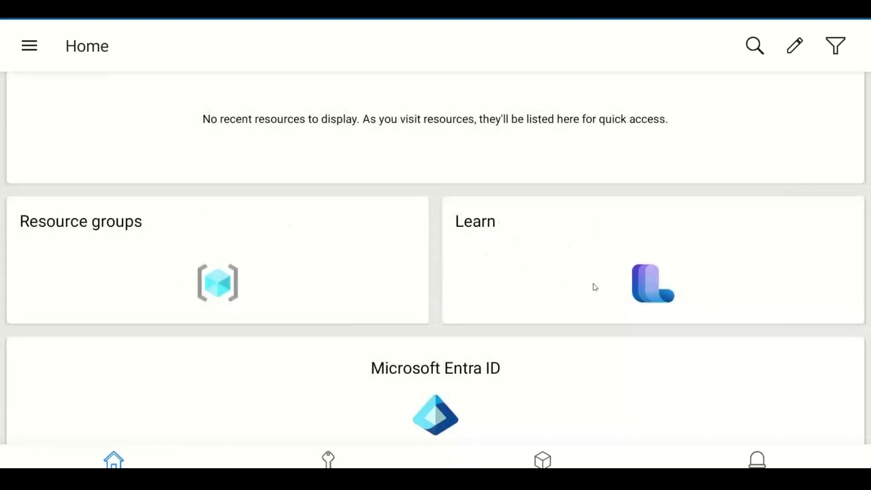
scroll(532, 288, "down", 6)
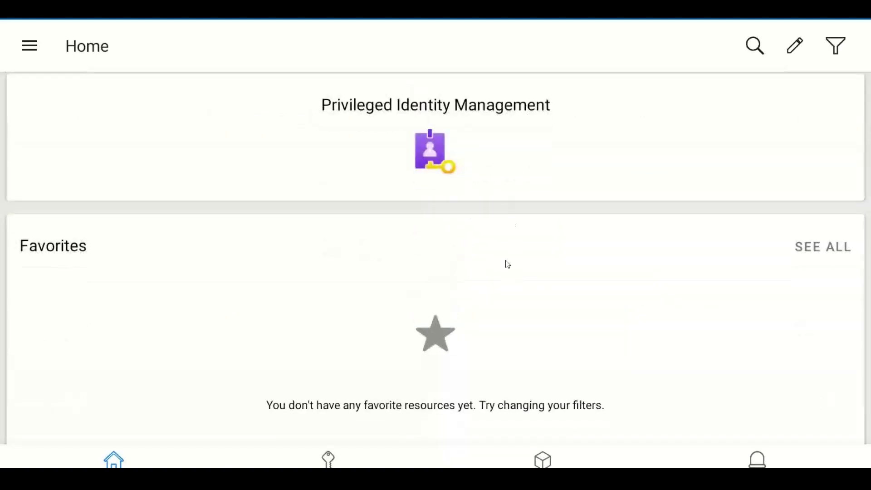
scroll(544, 244, "up", 15)
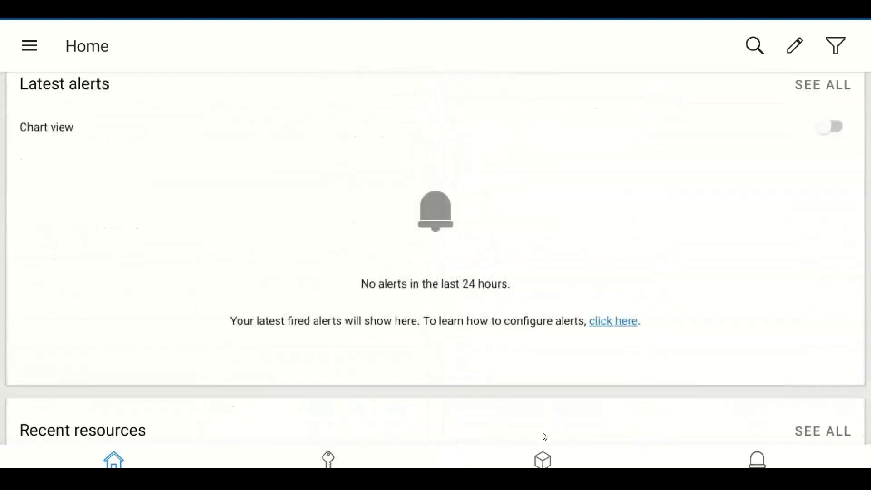
scroll(504, 254, "up", 3)
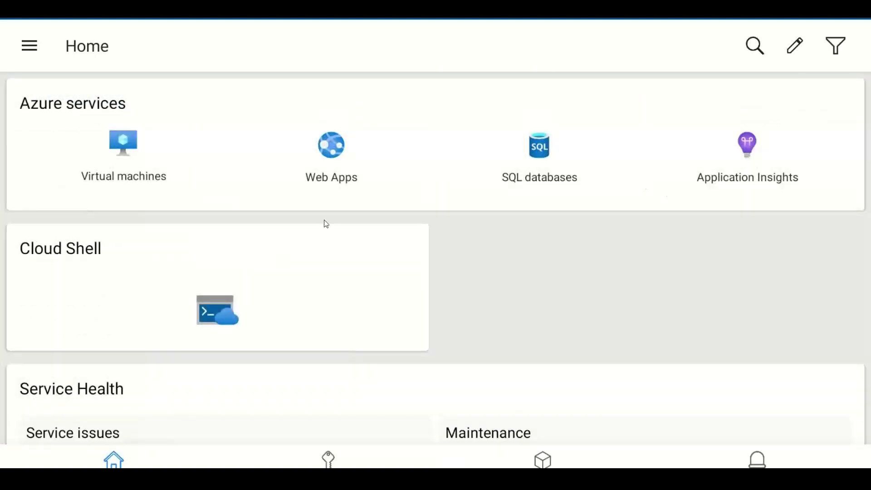
left_click(209, 305)
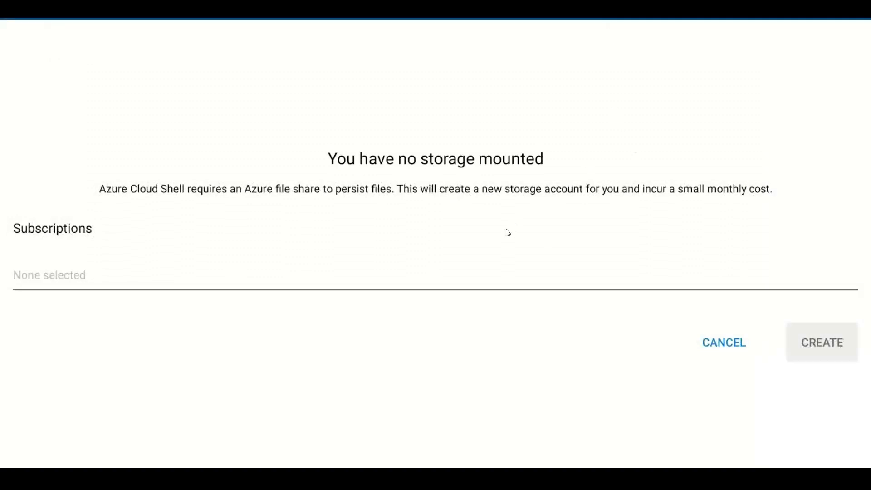
left_click(714, 345)
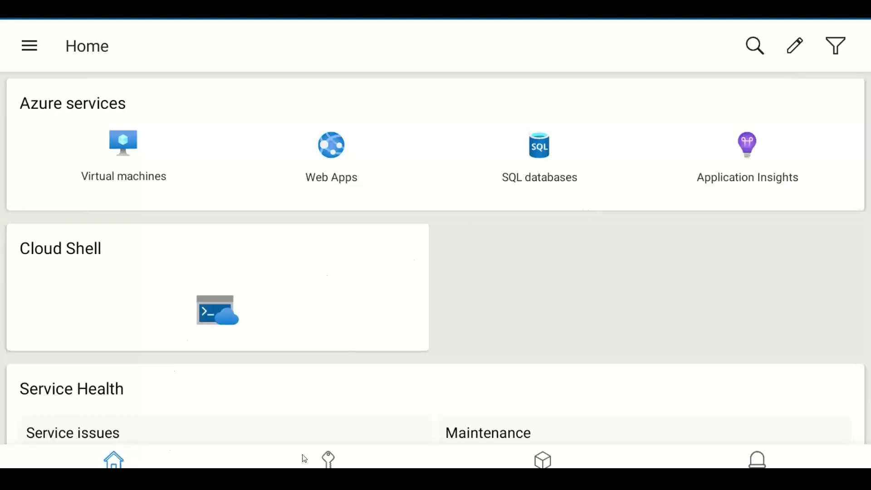
Step: Check the Free Trial subscription, then list all resources and scroll through them
left_click(329, 459)
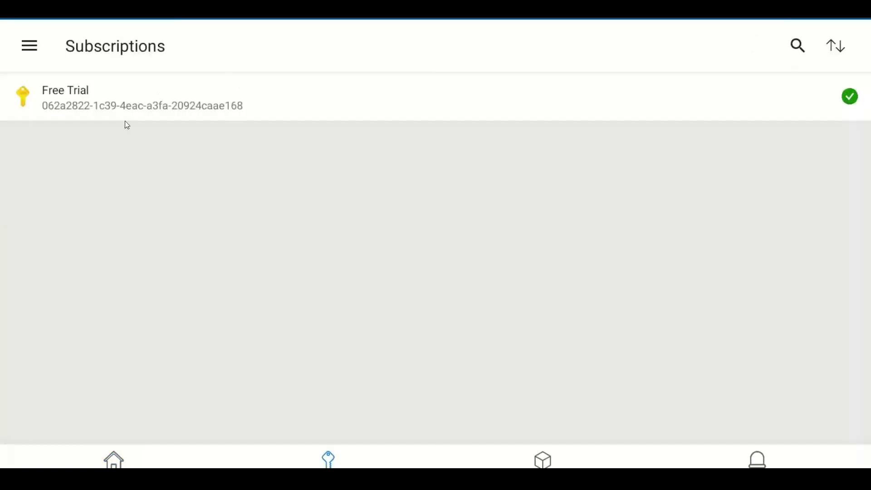
left_click(539, 459)
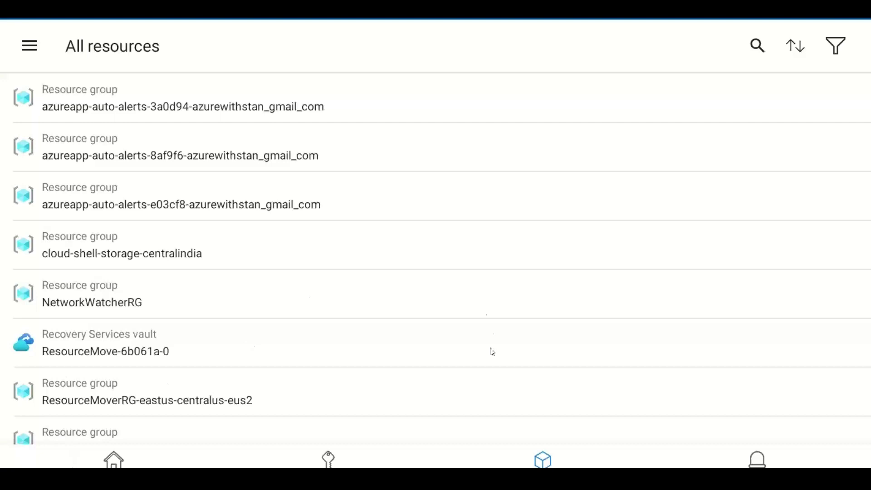
scroll(469, 239, "down", 5)
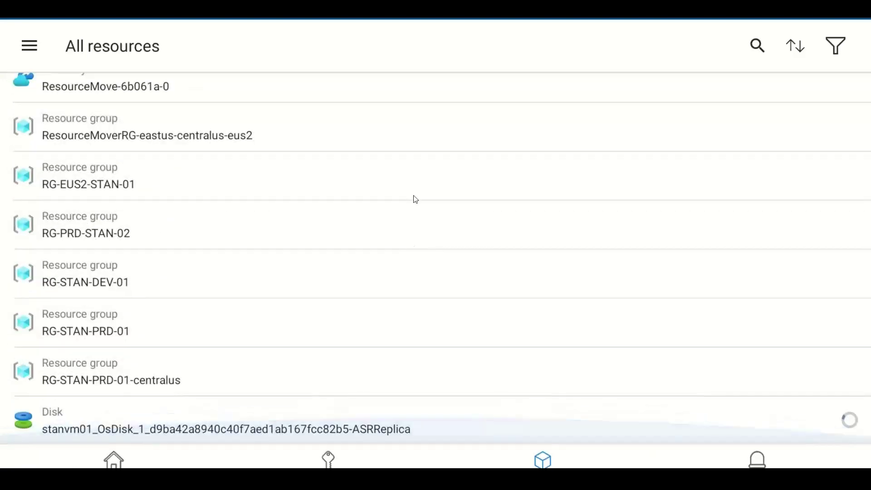
Step: View the RG-STAN-PRD-01 resource group's details and return to All resources
left_click(116, 328)
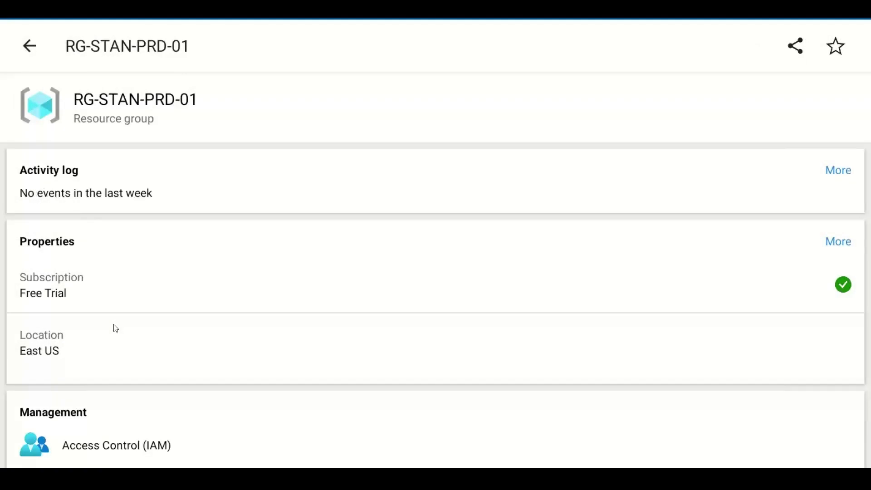
scroll(262, 367, "down", 2)
left_click(36, 52)
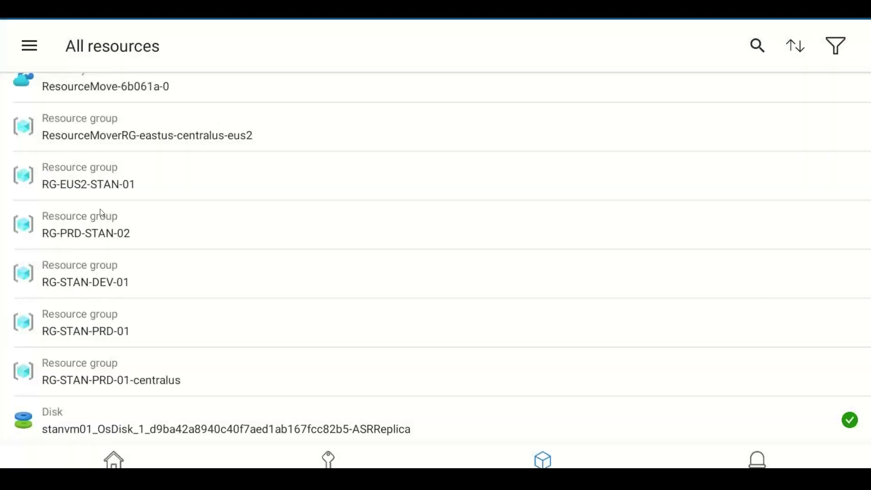
Step: Browse the cost and properties of the ResourceMoverRG-eastus-centralus-eus2 resource group
left_click(97, 134)
scroll(260, 193, "down", 5)
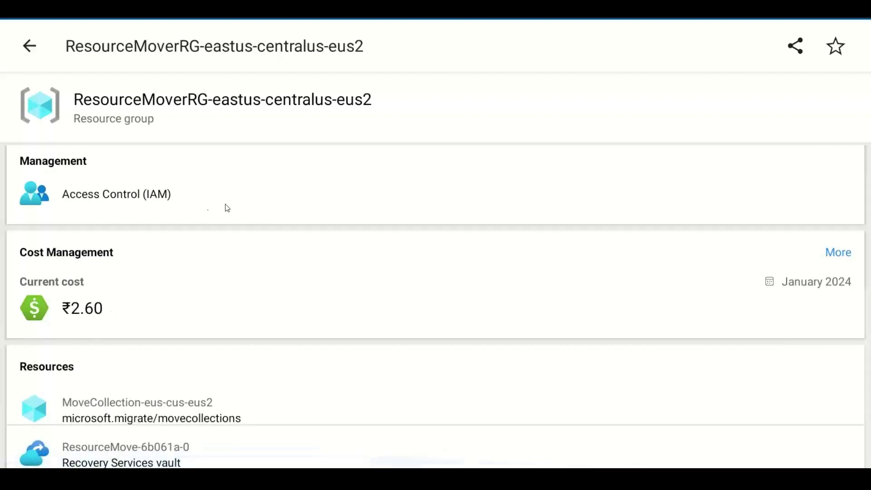
scroll(225, 206, "up", 5)
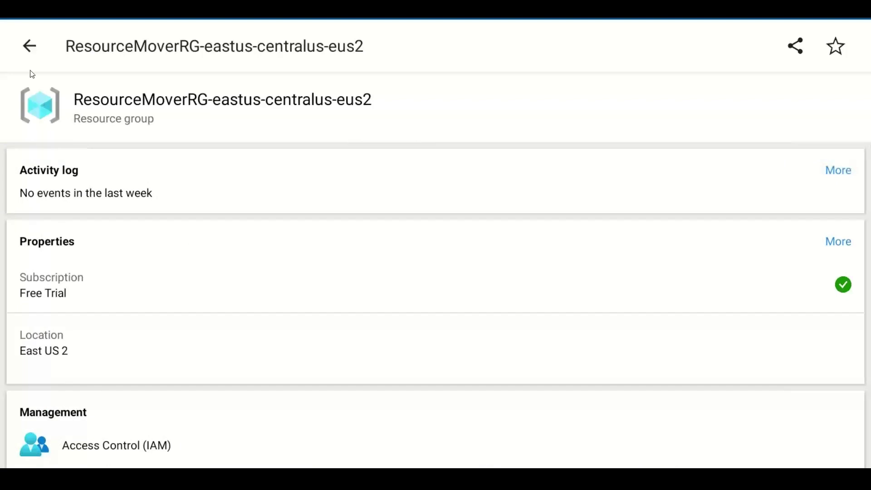
left_click(30, 47)
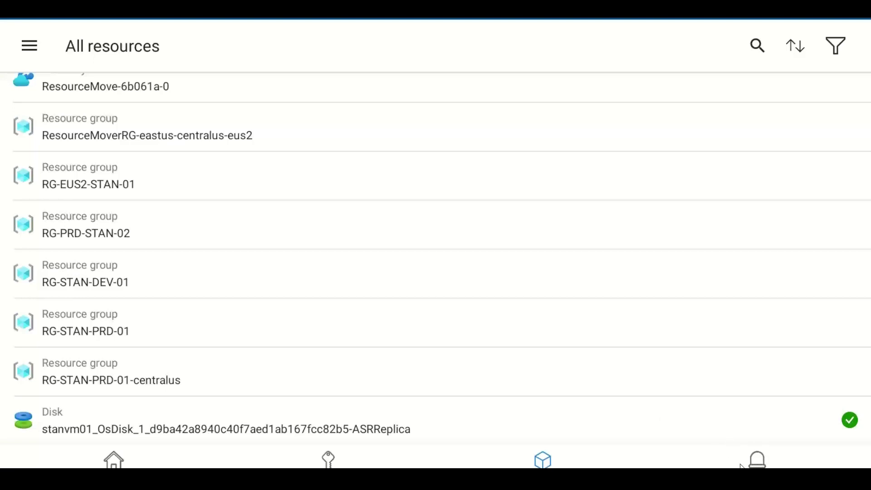
Step: Switch to the Chrome window showing the Azure portal
key("alt+Tab")
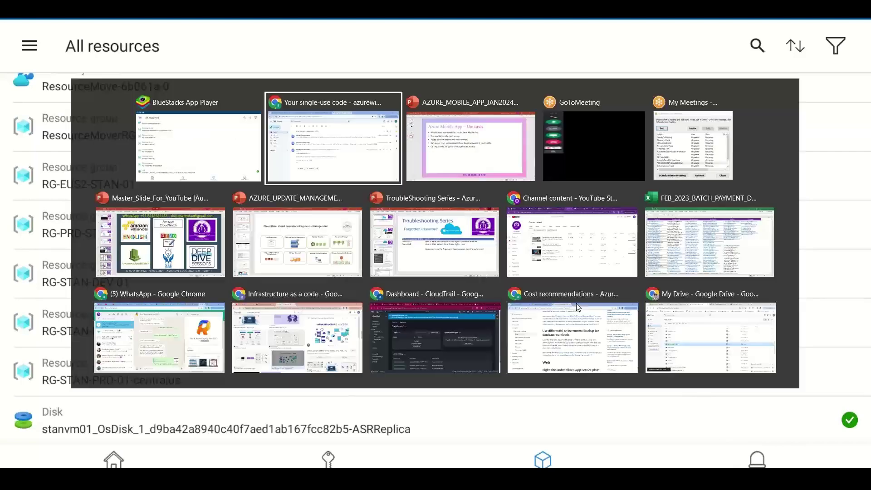
key("alt+Tab")
key("alt+shift+Tab")
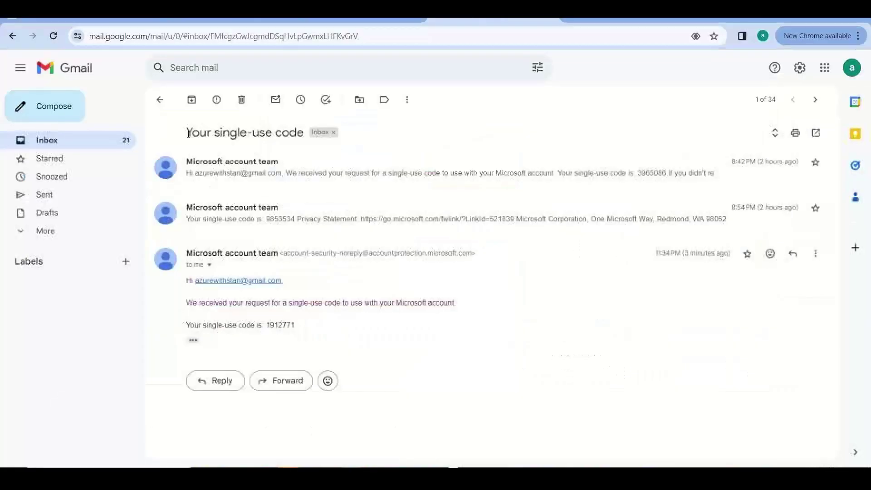
left_click(53, 17)
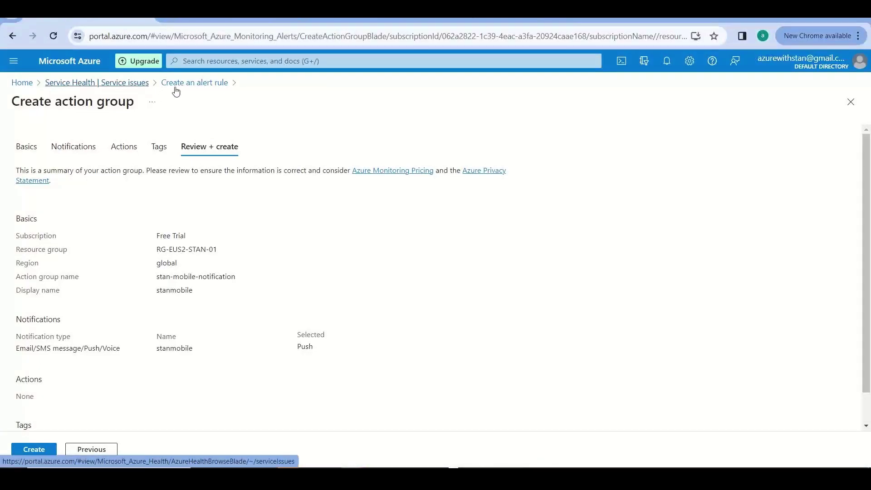
Step: Start a new service health alert from Service Issues and go to its Condition step
left_click(194, 82)
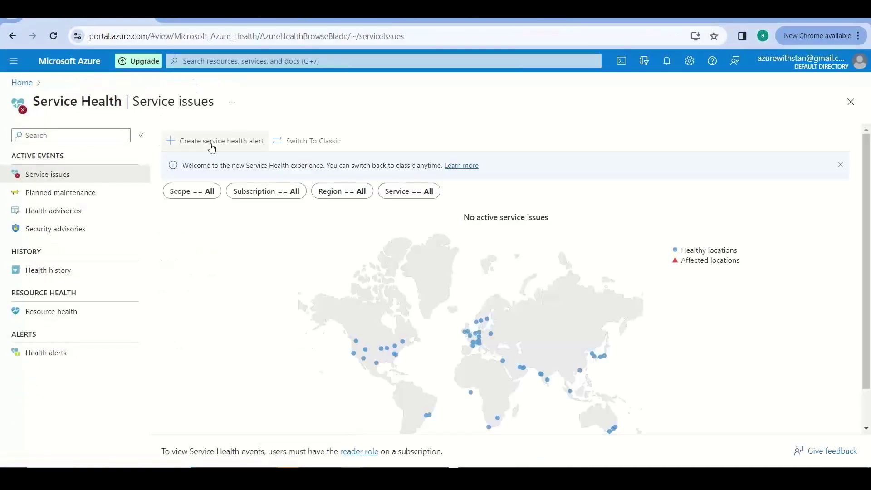
left_click(210, 144)
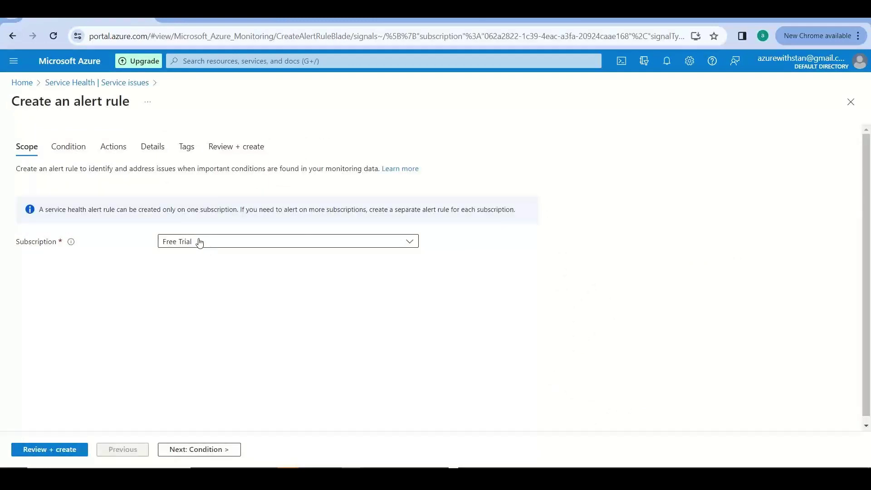
left_click(179, 449)
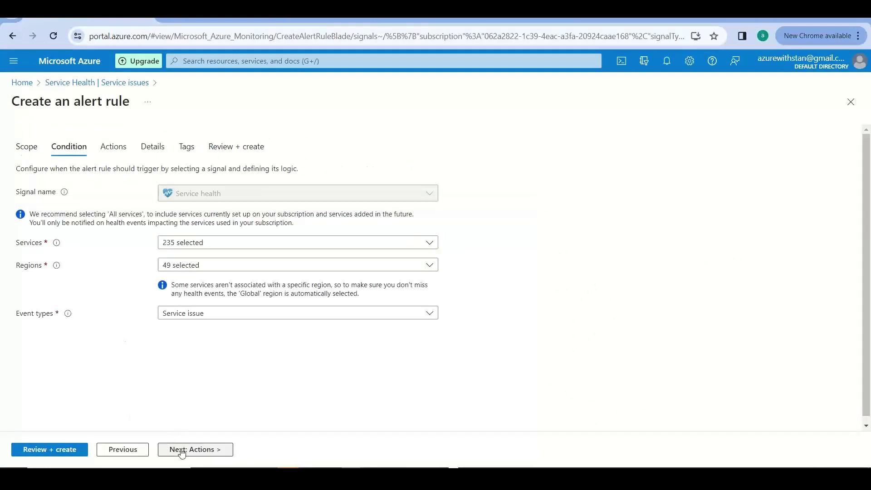
Step: Include all four event types, review included services and regions, and continue to Actions
left_click(192, 314)
left_click(203, 408)
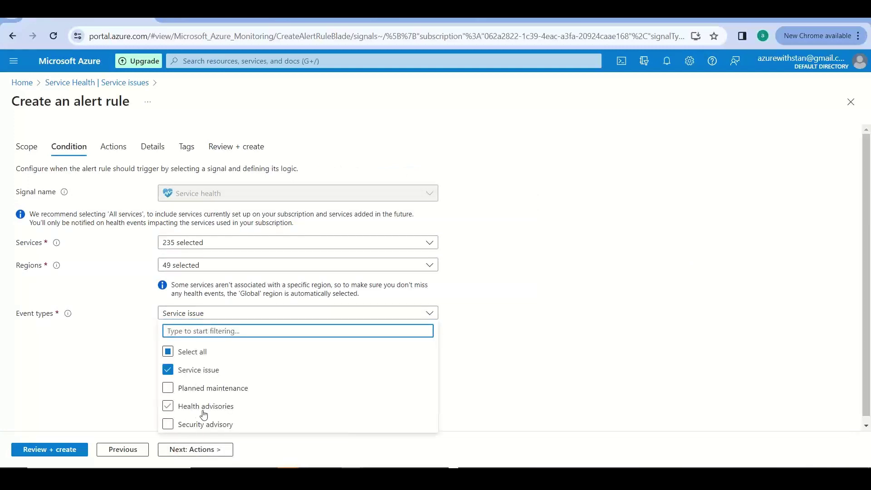
left_click(167, 424)
left_click(168, 406)
left_click(168, 388)
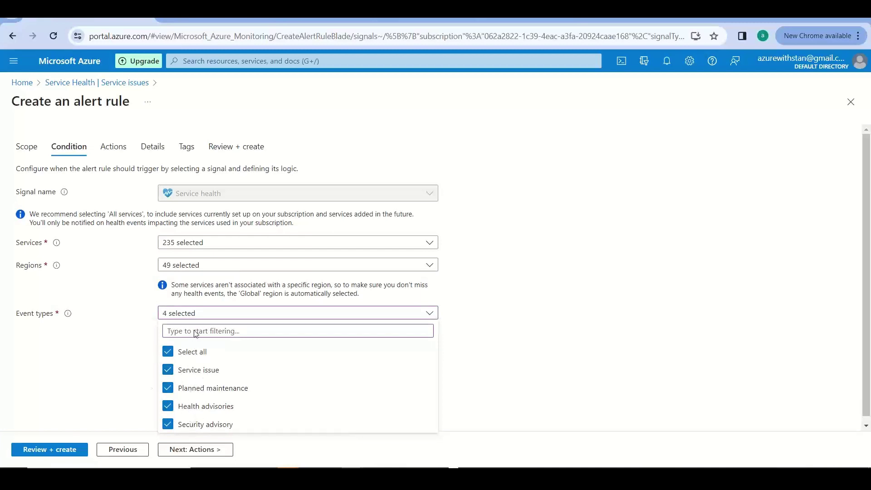
left_click(191, 265)
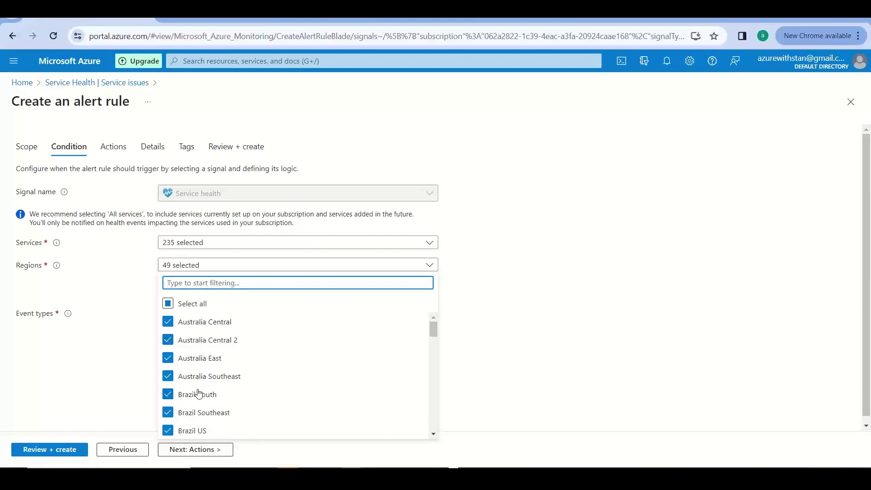
left_click(208, 245)
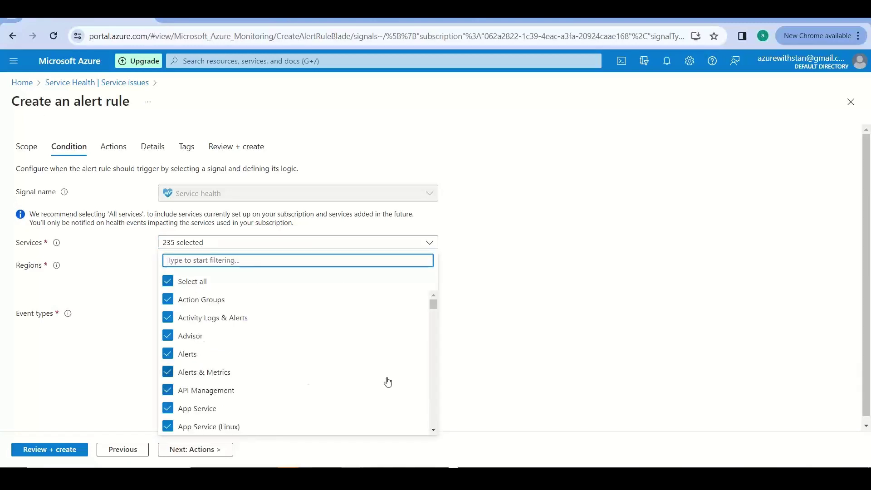
left_click(504, 367)
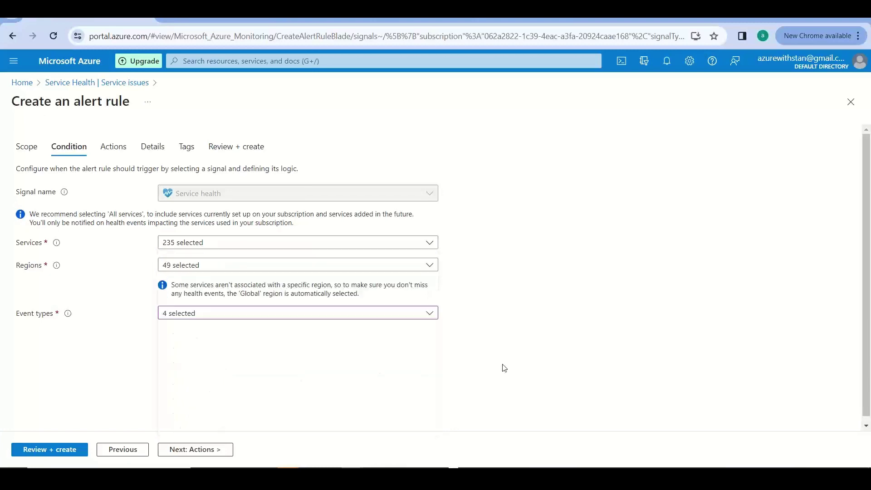
left_click(184, 447)
Step: Create an action group in RG-EUS2-STAN-01 named 'stanmobileapp' with display name 'stanmob'
left_click(122, 197)
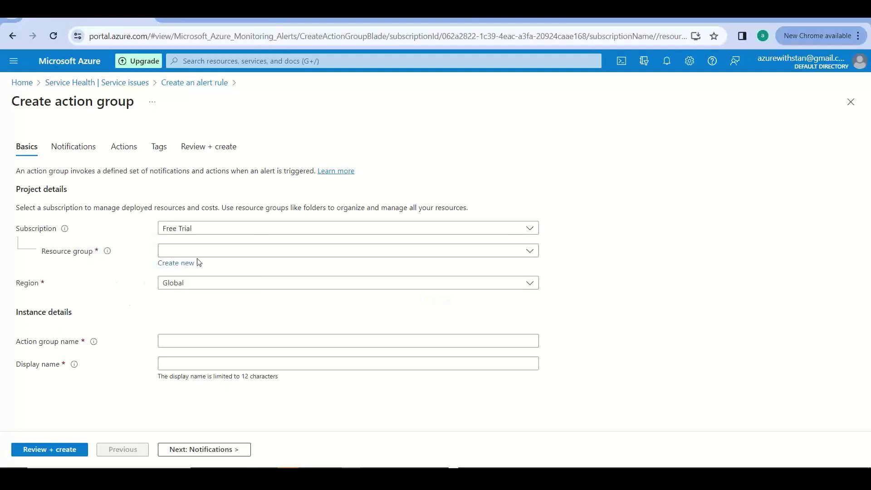
left_click(210, 252)
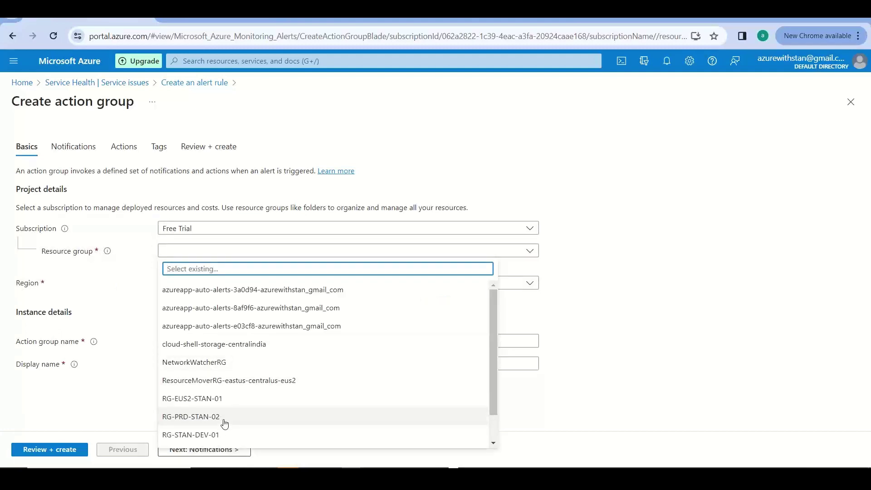
left_click(226, 400)
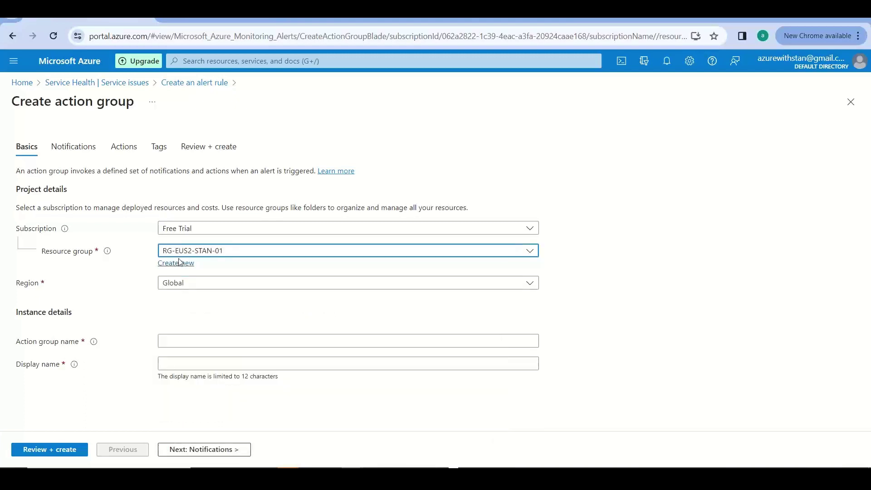
left_click(218, 337)
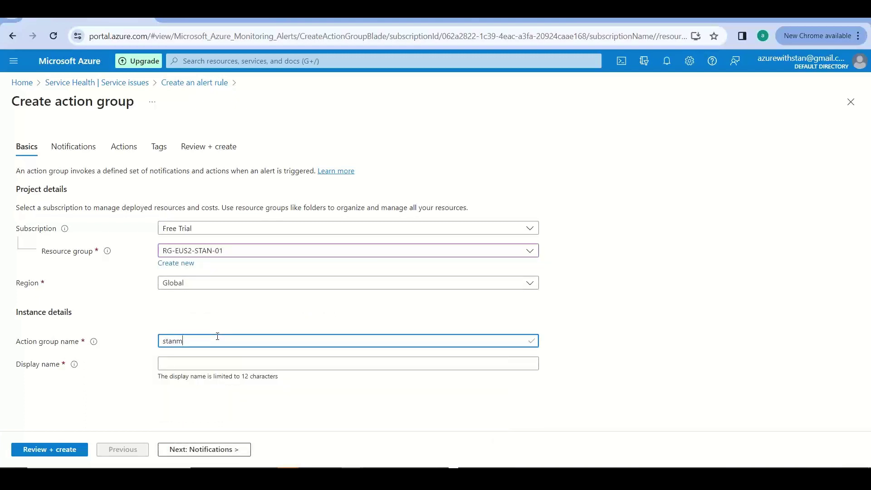
key("Tab")
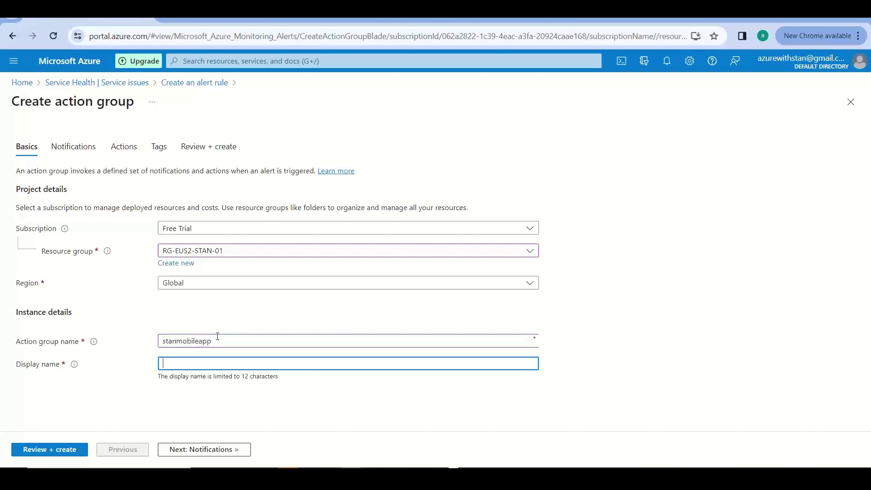
type("stanmobile")
Step: Add a 'stanmobile' Push notification sending Azure mobile app alerts to the account e-mail
left_click(195, 448)
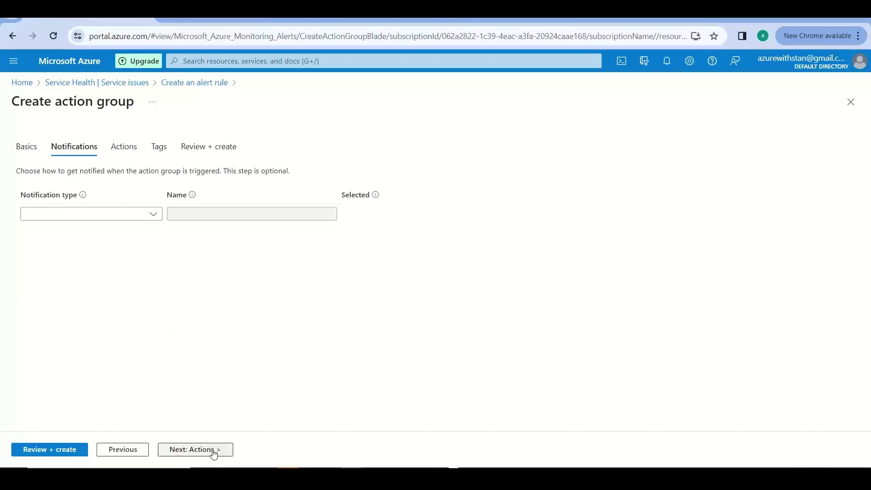
left_click(117, 216)
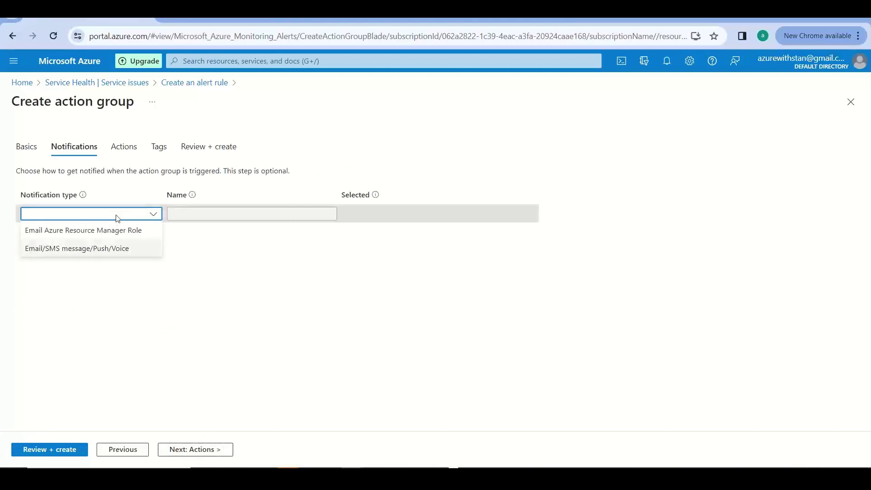
left_click(98, 250)
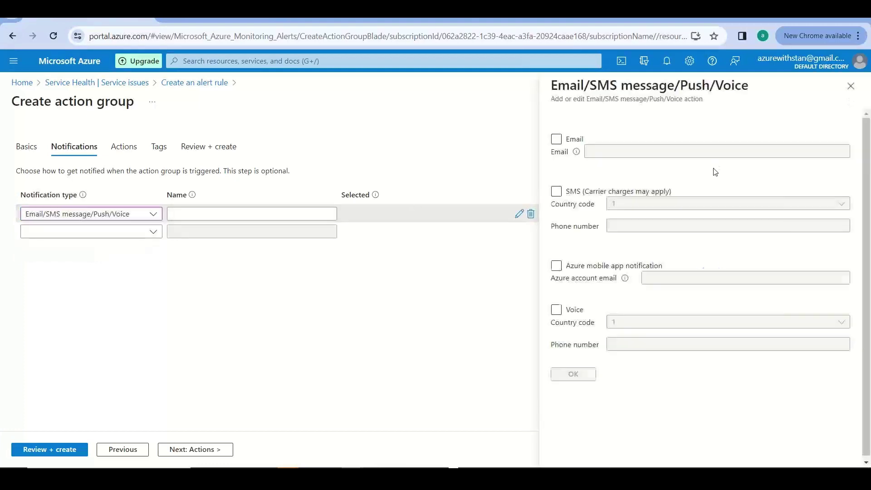
left_click(557, 268)
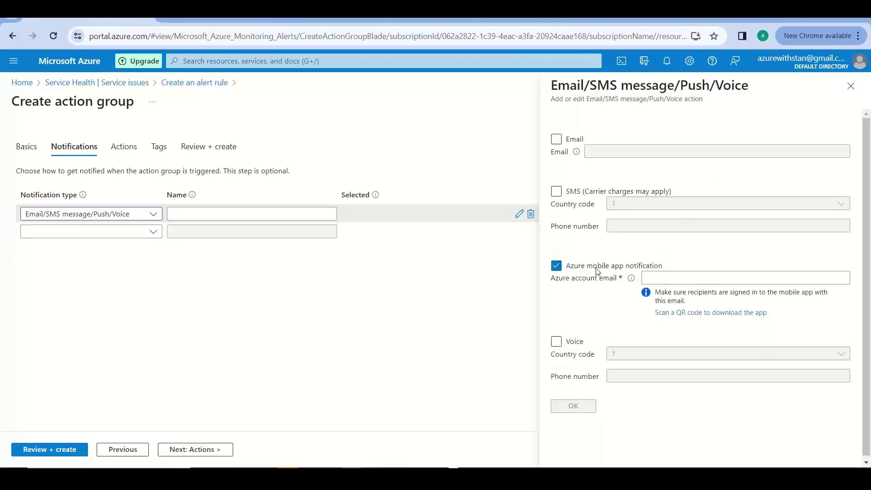
left_click(656, 284)
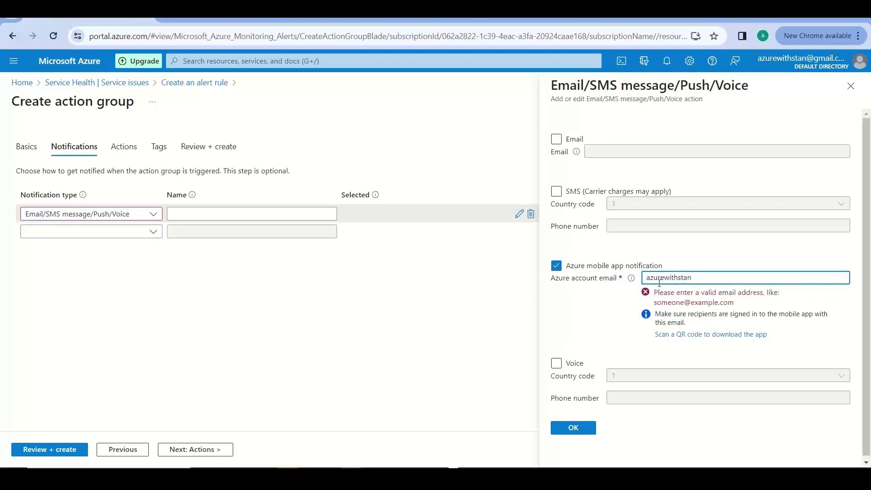
left_click(582, 408)
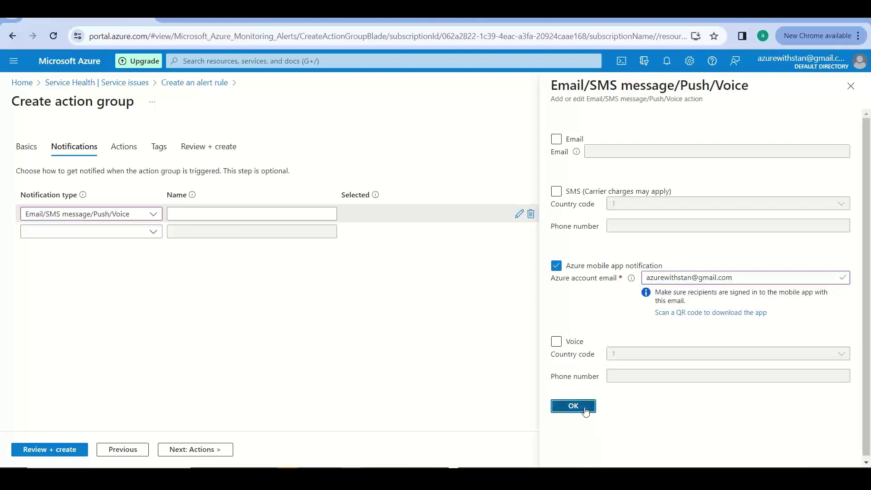
left_click(251, 216)
type("s")
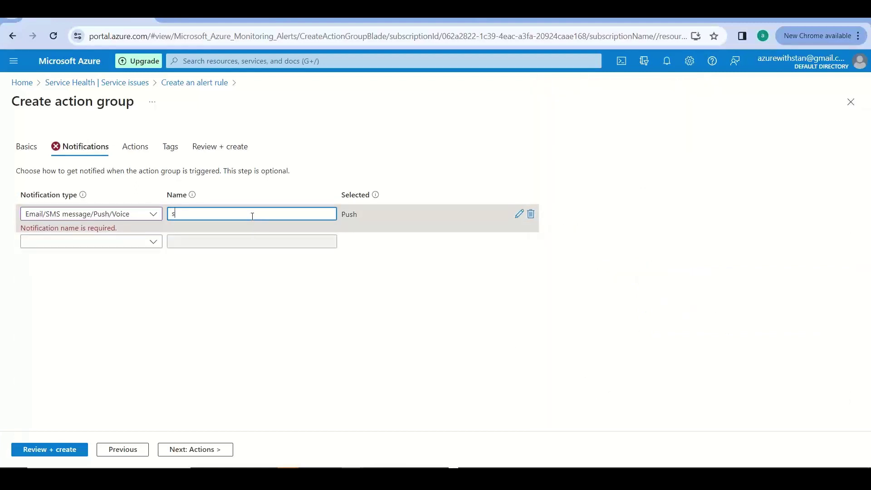
type("tanm")
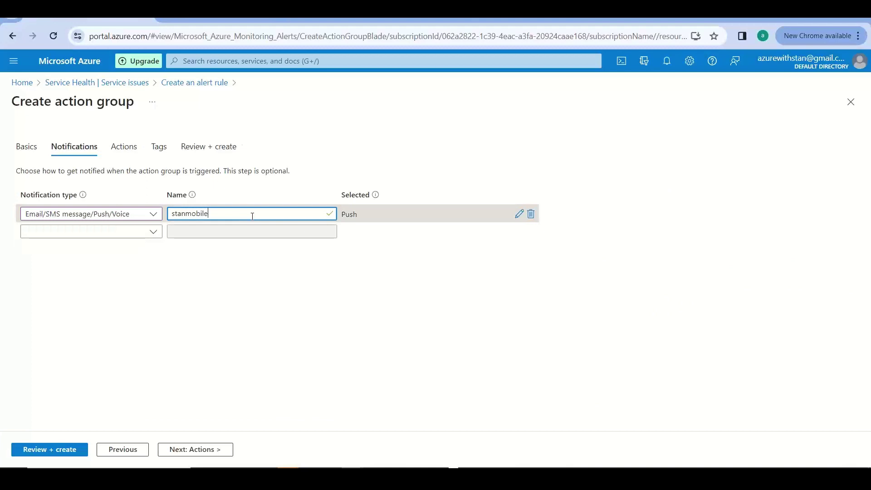
type("obile")
Step: Skip ahead to the Review + create summary, then switch to the Azure mobile app
left_click(189, 450)
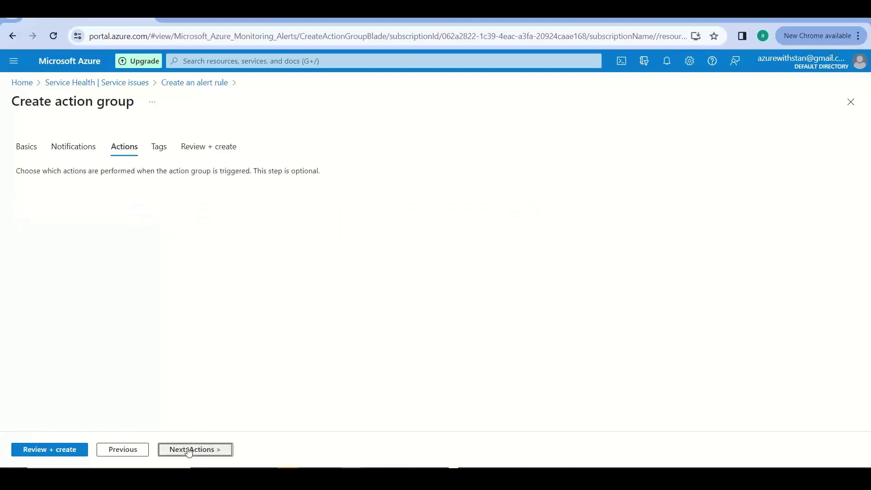
left_click(189, 449)
left_click(189, 449)
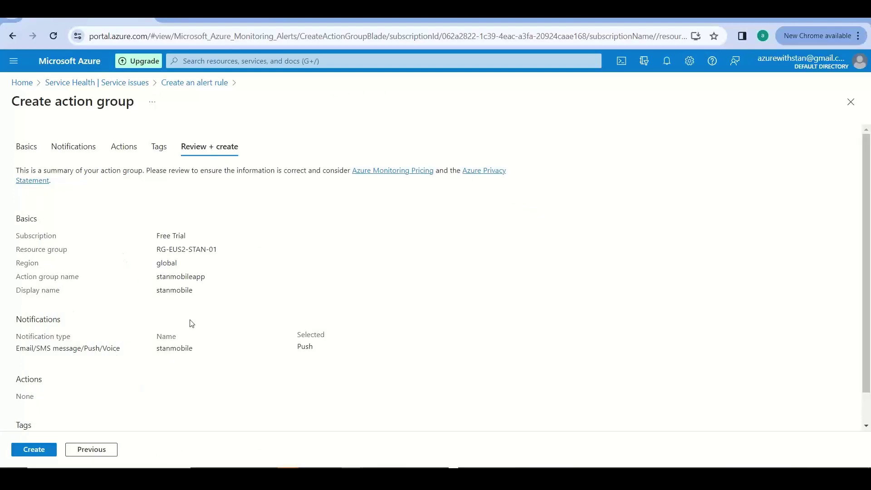
key("alt+Tab")
left_click(30, 44)
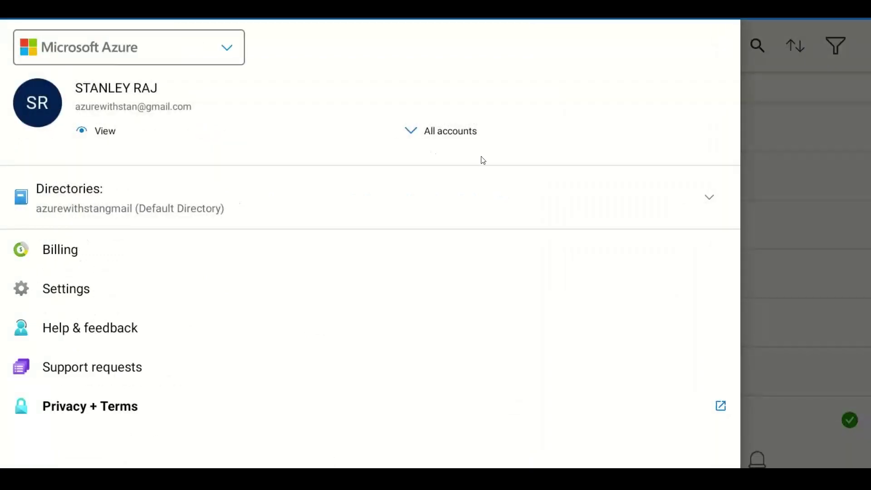
left_click(66, 295)
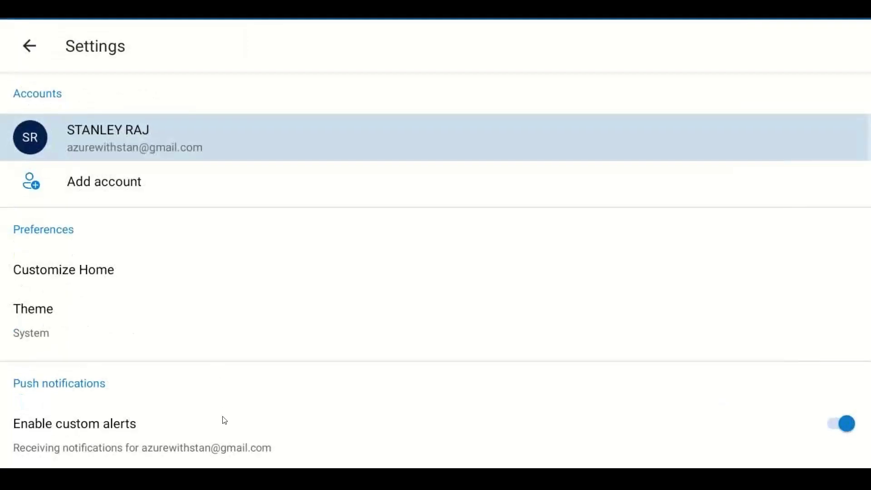
scroll(121, 369, "down", 4)
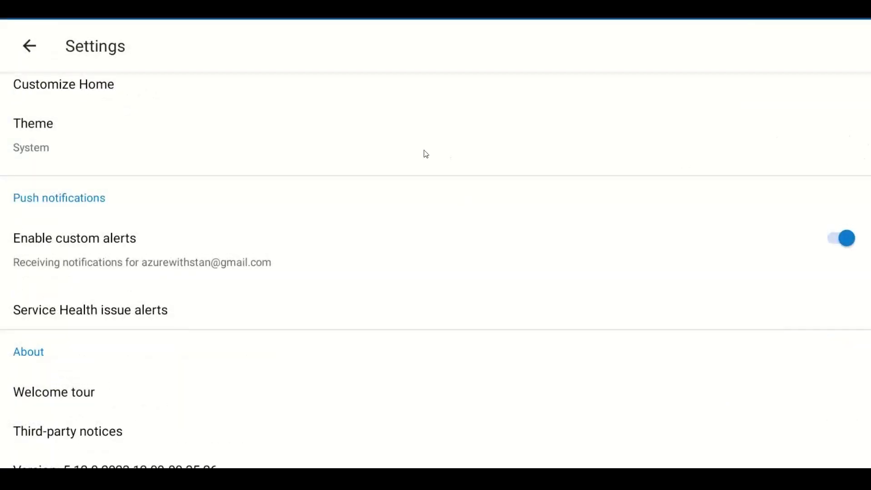
left_click_drag(345, 233, 344, 394)
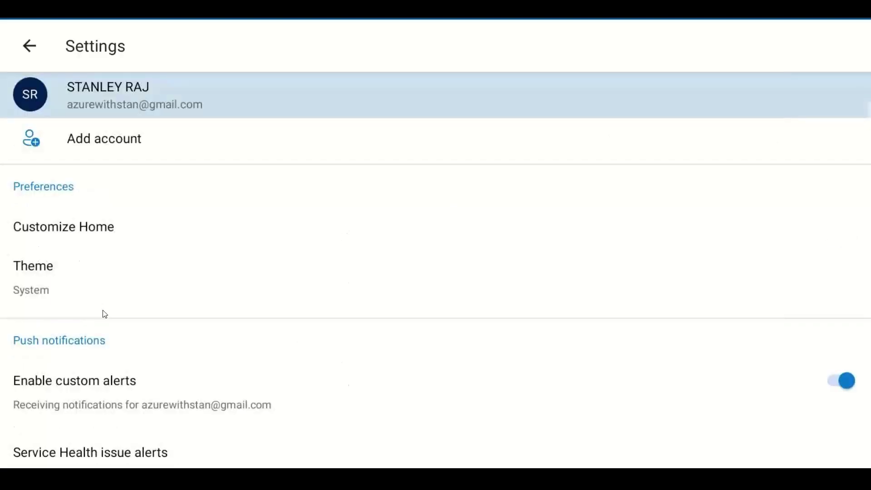
left_click_drag(249, 355, 268, 204)
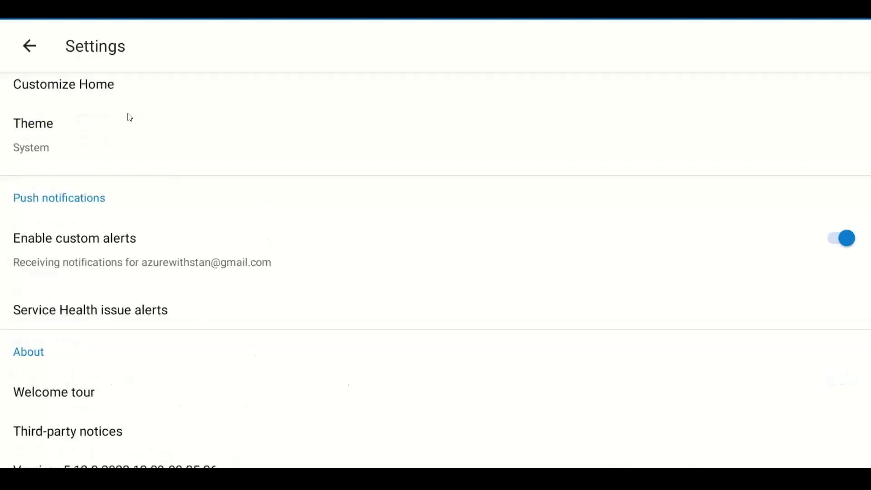
left_click(29, 45)
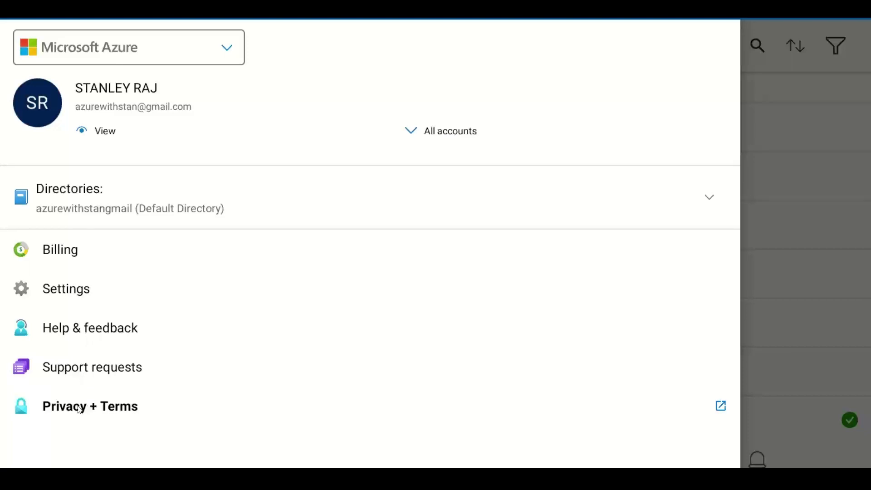
left_click(411, 131)
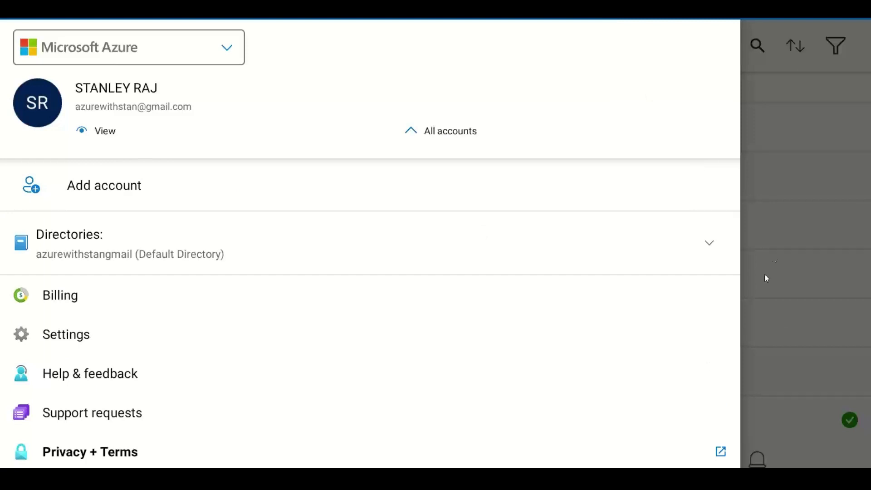
left_click(777, 231)
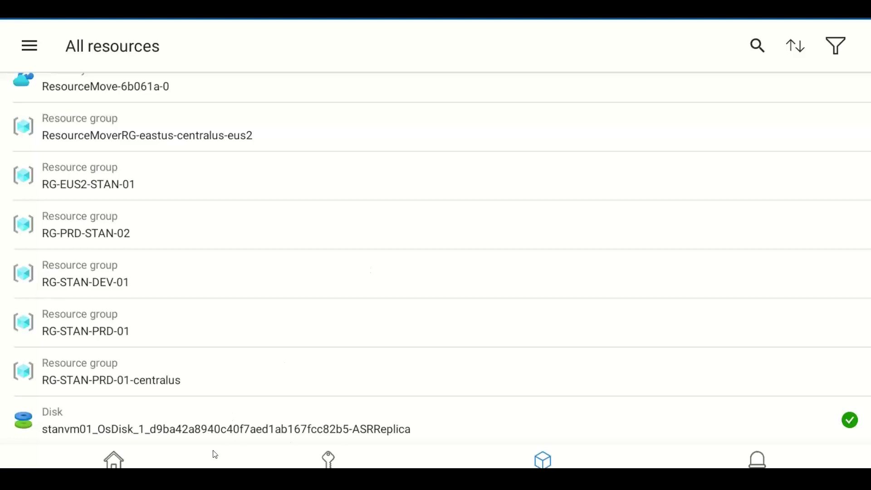
Step: Open the stanvm01_OsDisk ASRReplica disk and expand its properties: Central US, 127 GB, unattached
left_click(309, 428)
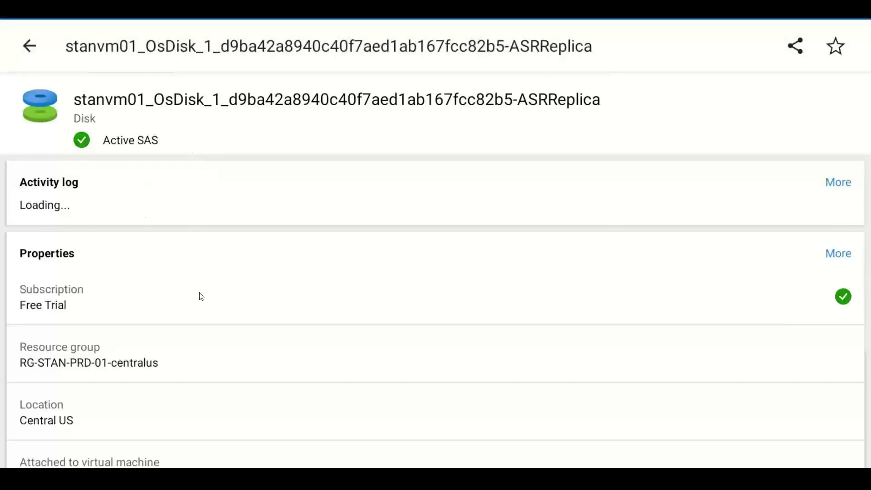
left_click_drag(201, 296, 198, 135)
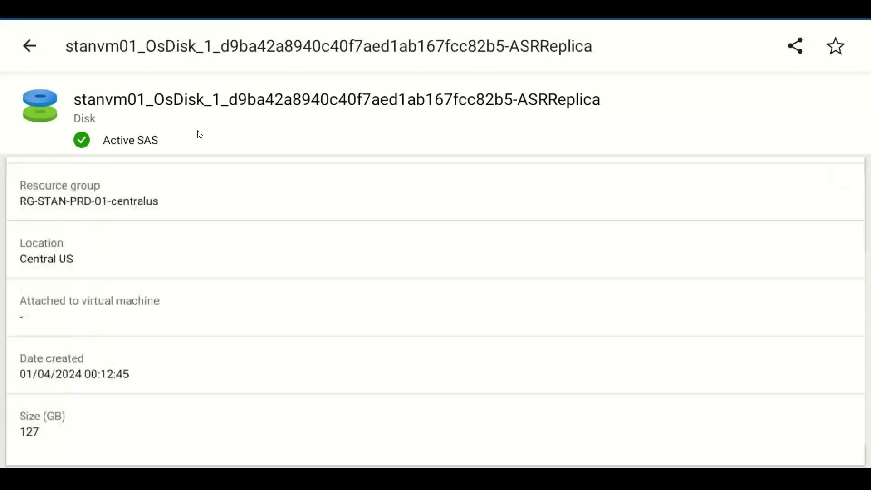
scroll(267, 404, "up", 3)
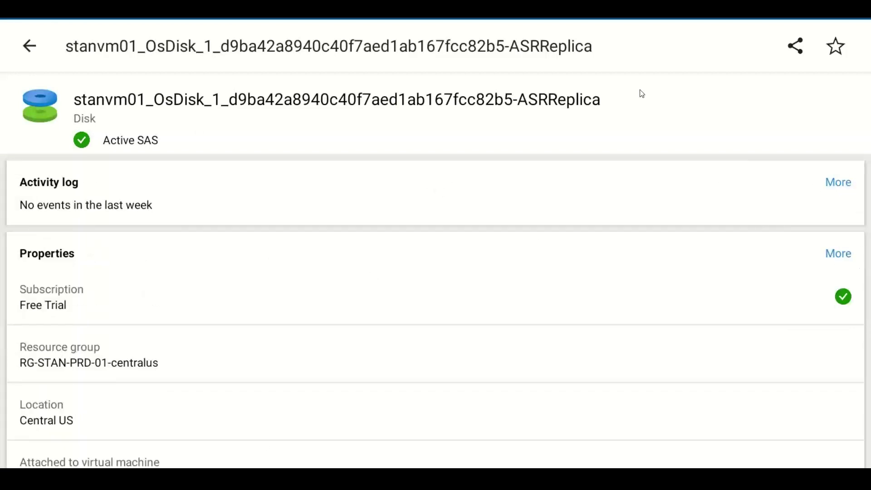
left_click_drag(748, 262, 746, 190)
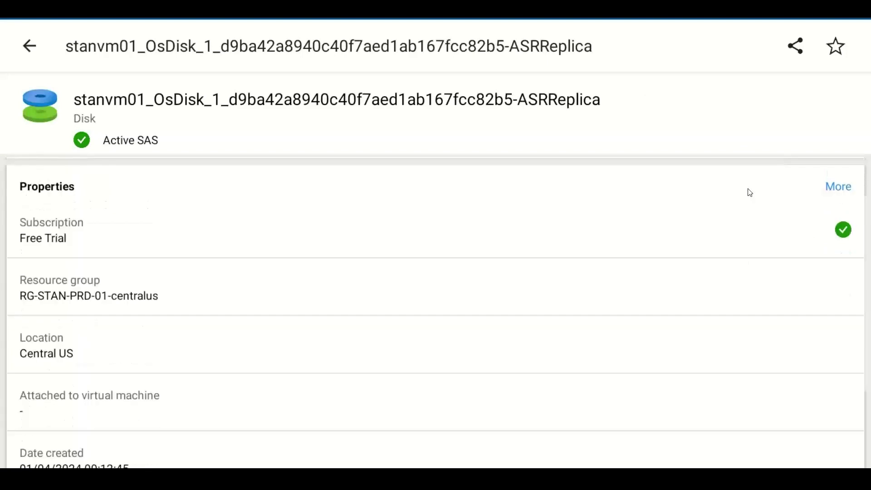
left_click_drag(695, 321, 690, 236)
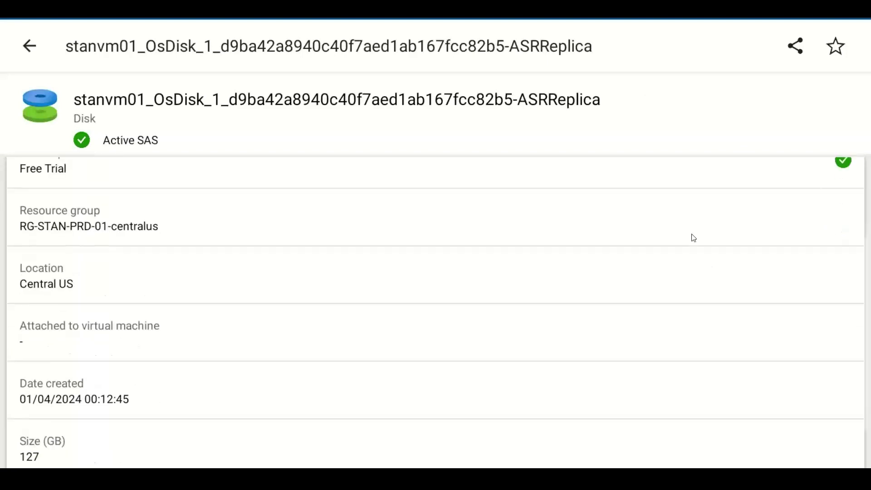
left_click_drag(684, 299, 691, 207)
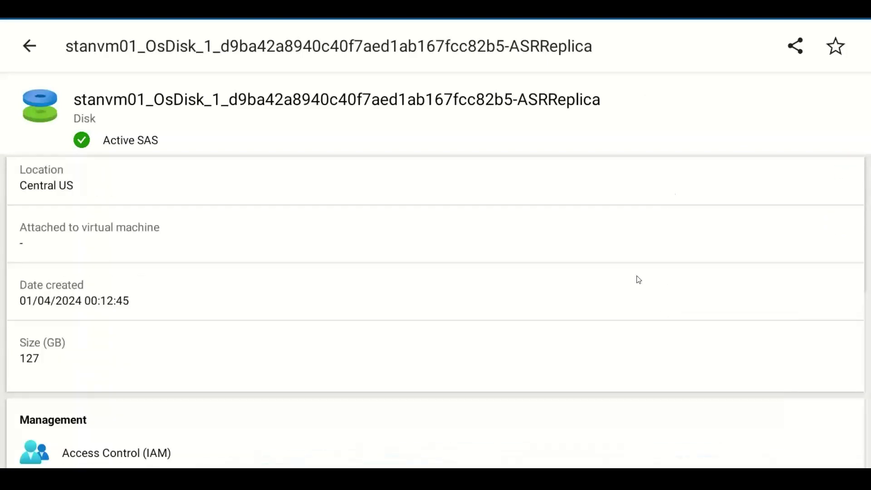
left_click_drag(611, 268, 612, 351)
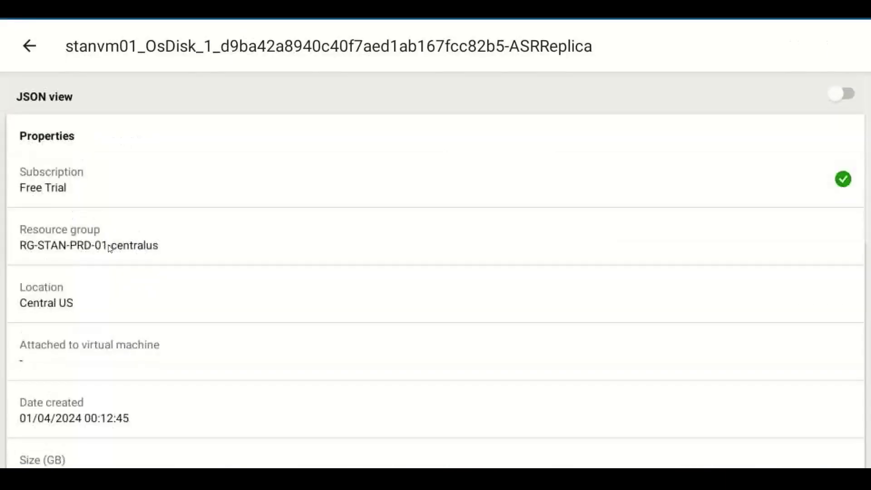
Step: View the ASRReplica disk's properties as raw JSON, then return to and refresh the disk overview
left_click(48, 107)
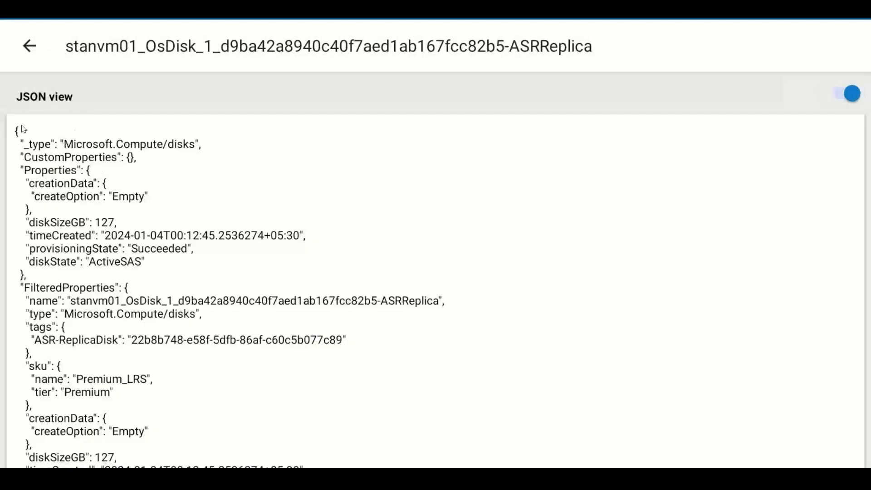
left_click_drag(18, 132, 19, 227)
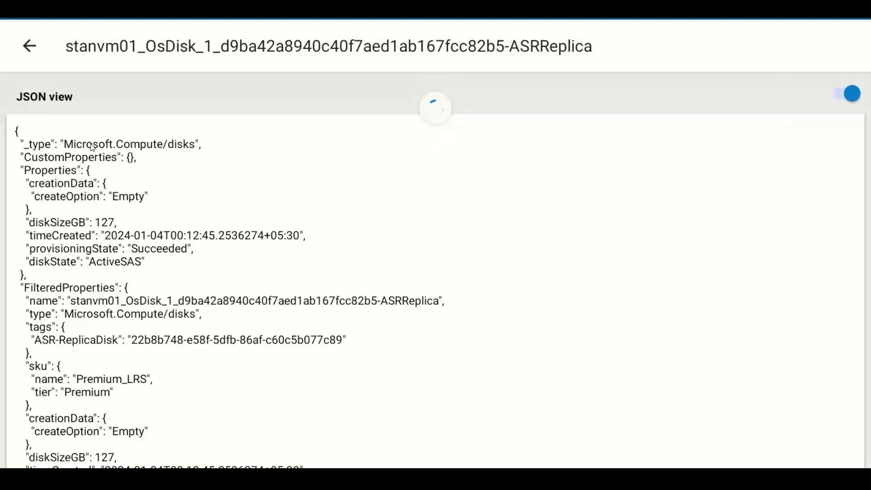
left_click(30, 46)
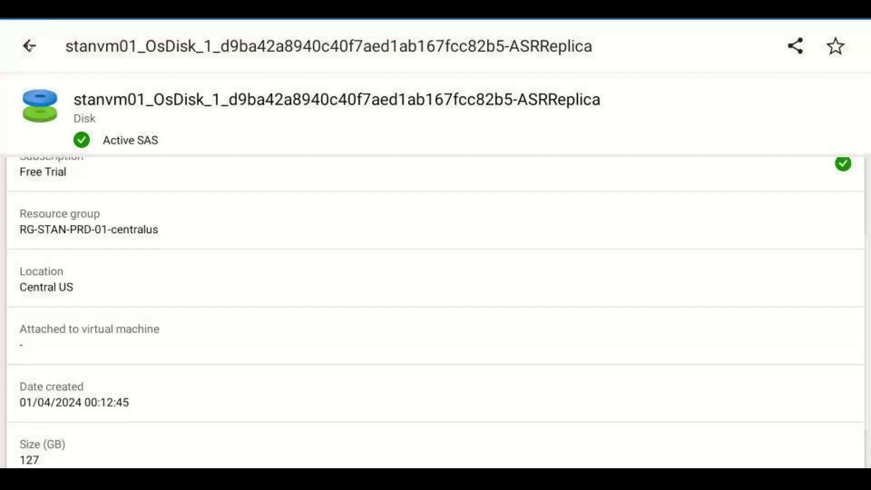
left_click_drag(299, 258, 305, 398)
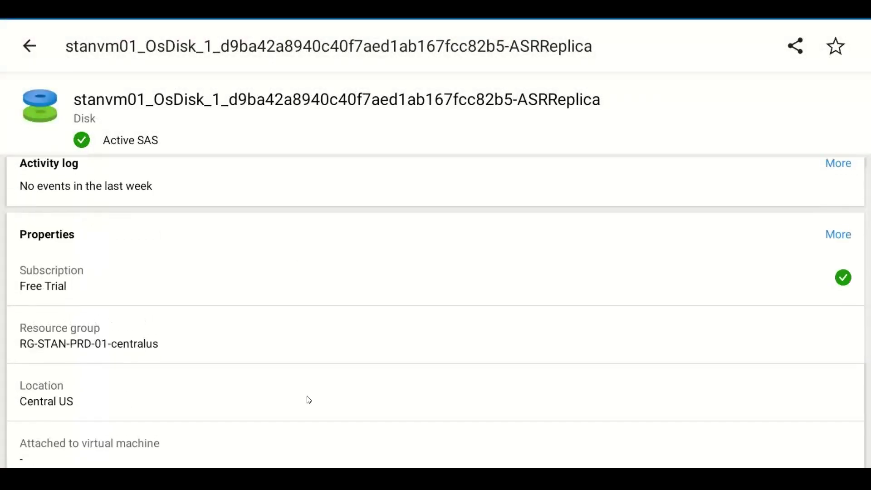
left_click_drag(276, 286, 295, 408)
scroll(281, 253, "down", 5)
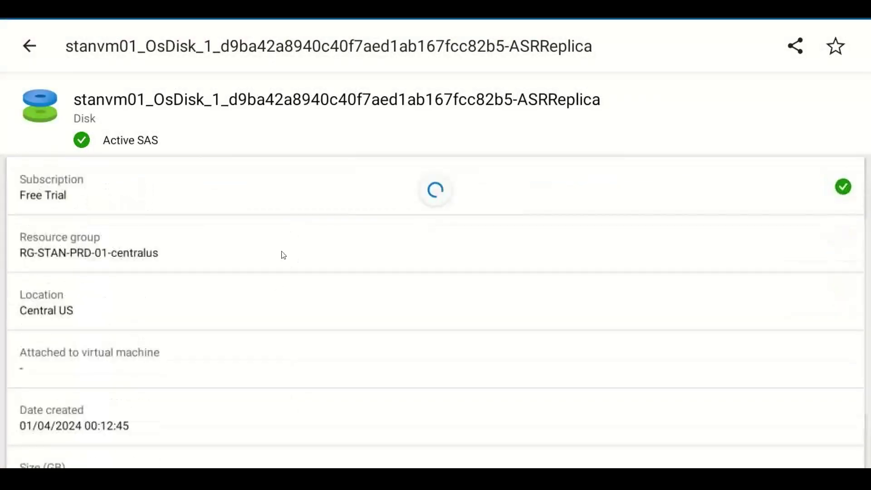
left_click_drag(282, 235, 299, 421)
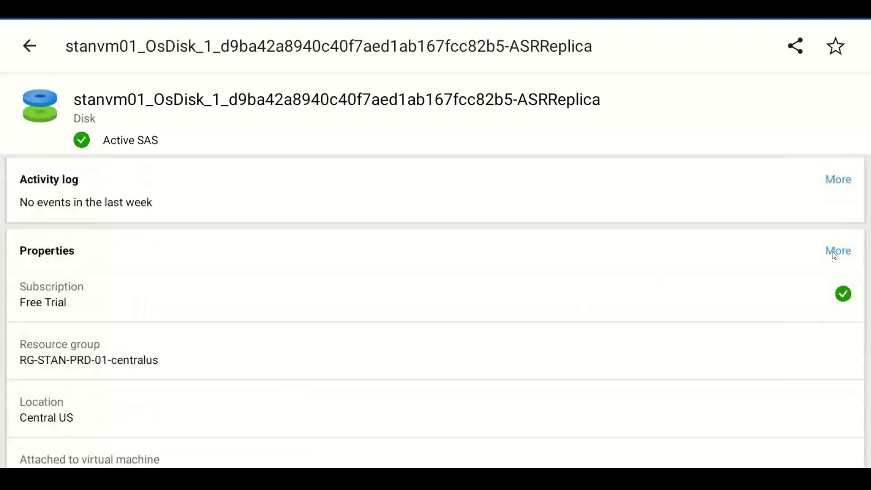
Step: Browse the disk's full properties list, showing Premium_LRS SKU and Succeeded provisioning, then return to the overview
left_click(839, 252)
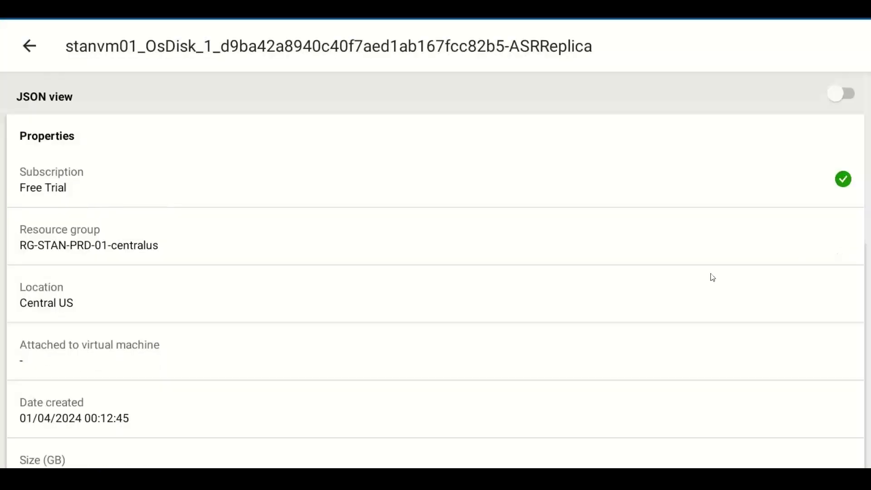
scroll(674, 345, "down", 10)
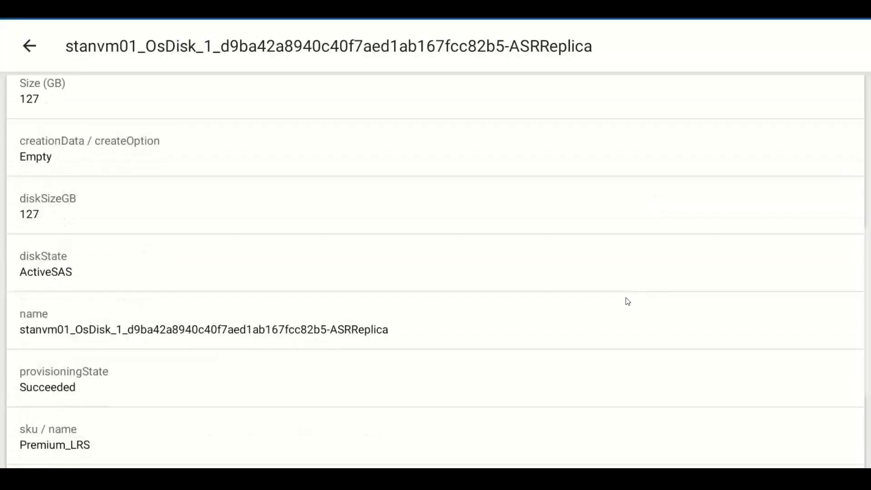
scroll(603, 179, "down", 2)
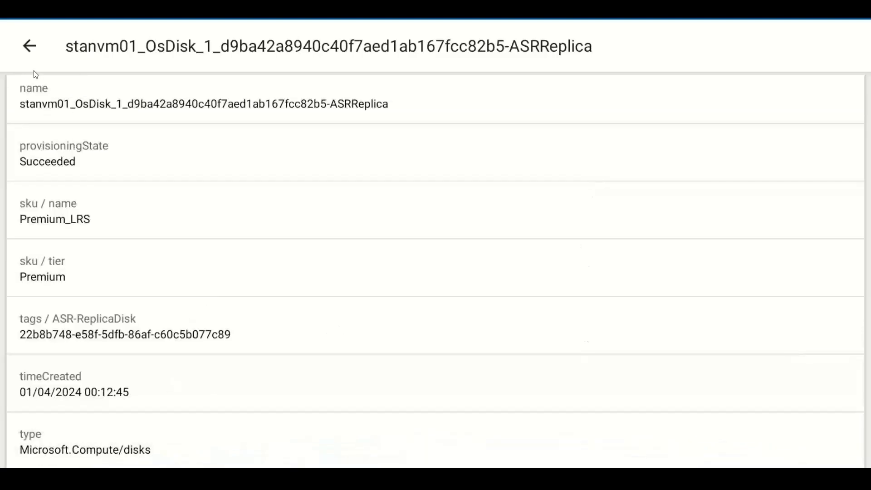
left_click(30, 46)
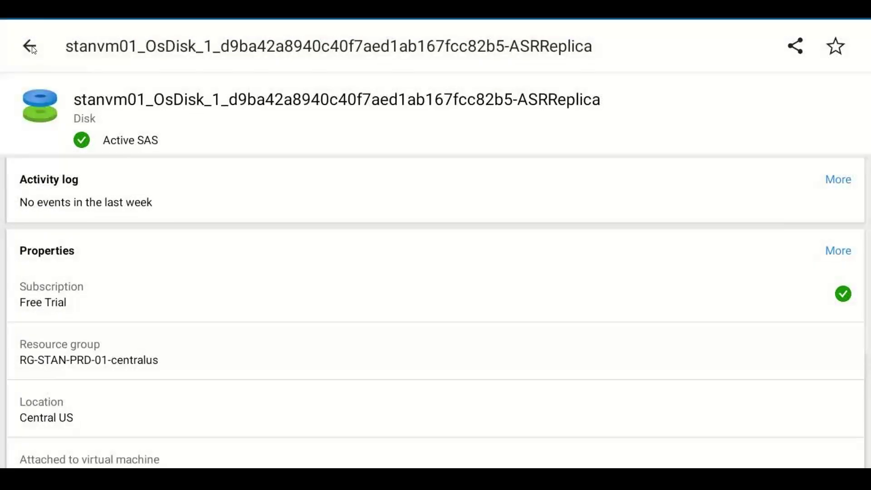
Step: Open the RG-EUS2-STAN-01 resource group from All resources, then switch to Chrome's Microsoft Azure App Store page
left_click(30, 46)
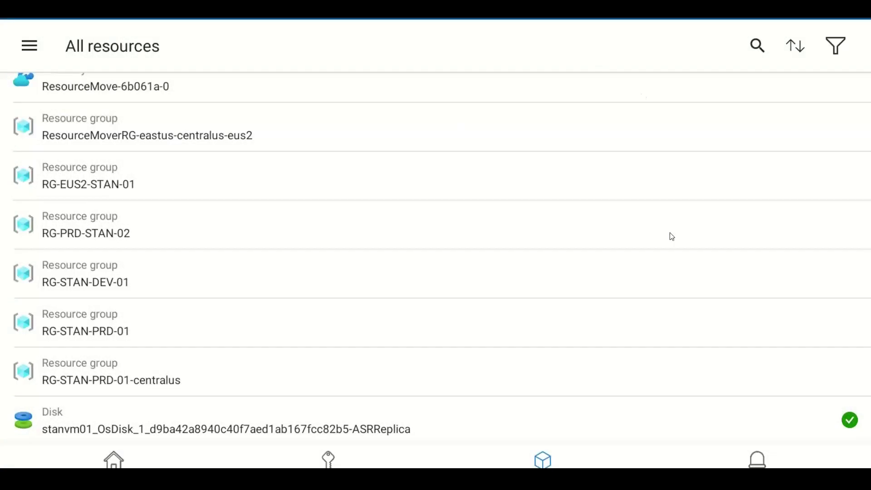
left_click(109, 187)
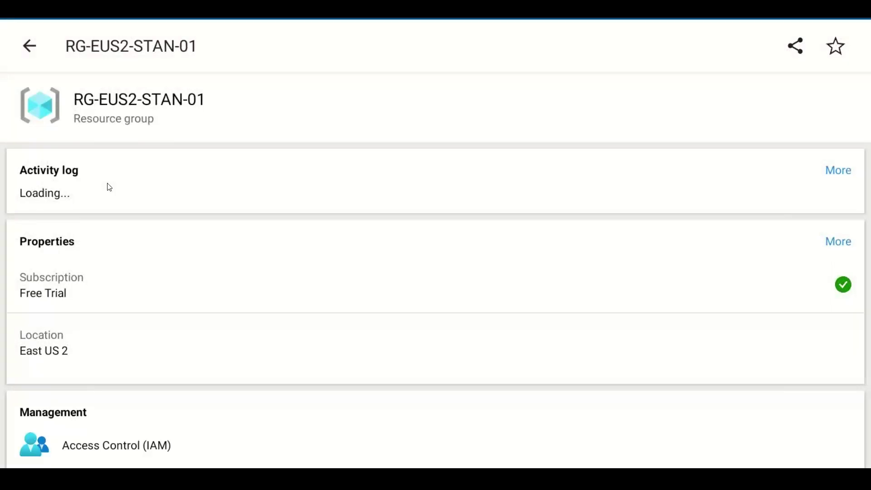
key("alt+Tab")
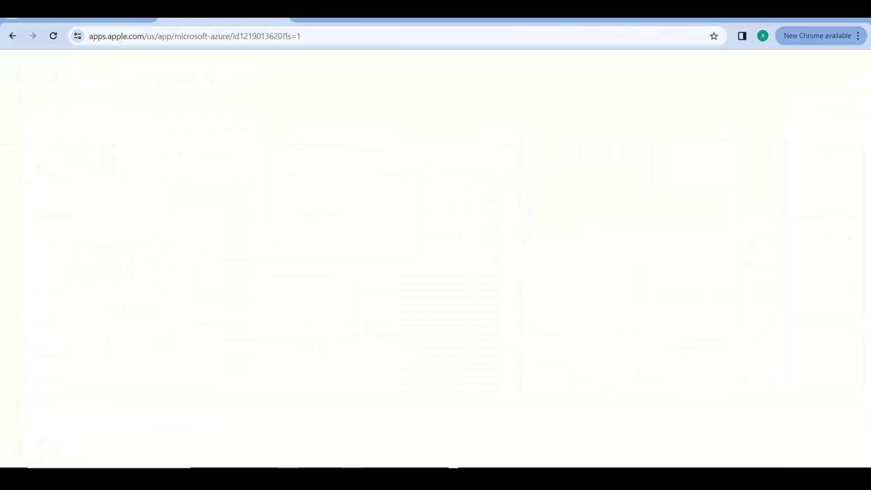